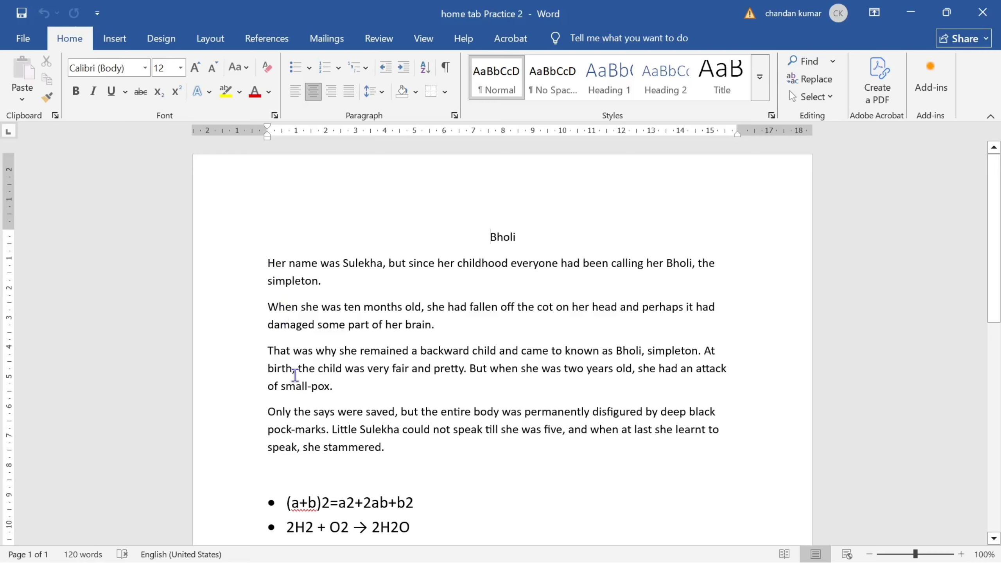
- Italicize the first paragraph, beginning "Her name was Sulekha", and increase its font size to 14
left_click(266, 258)
left_click(341, 290, "shift")
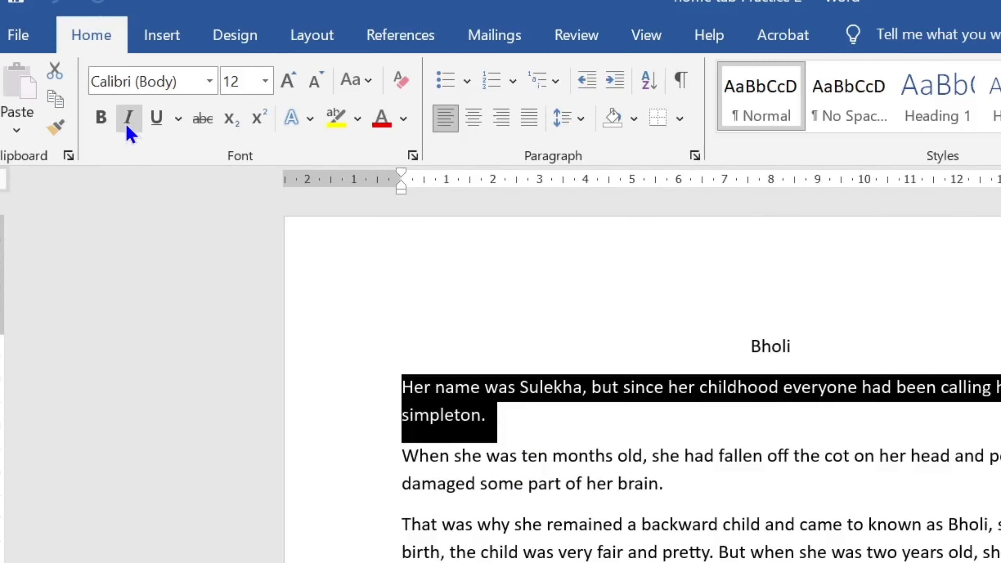
left_click(127, 126)
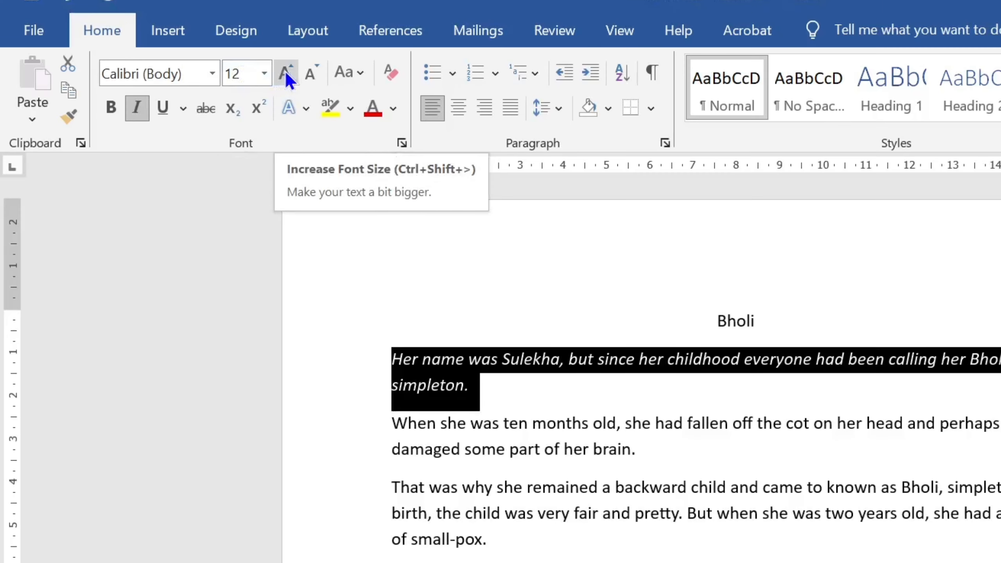
left_click(195, 67)
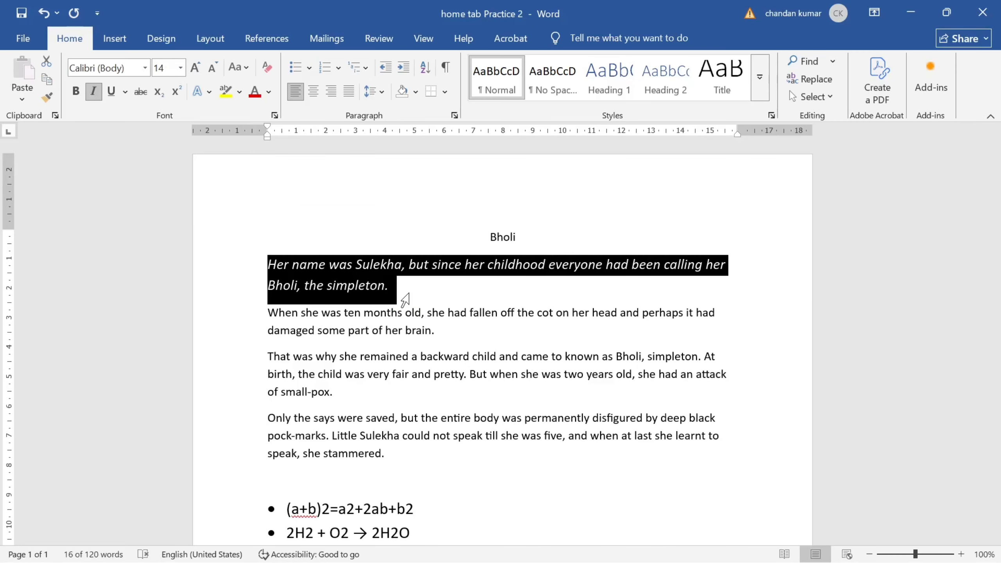
left_click(599, 403)
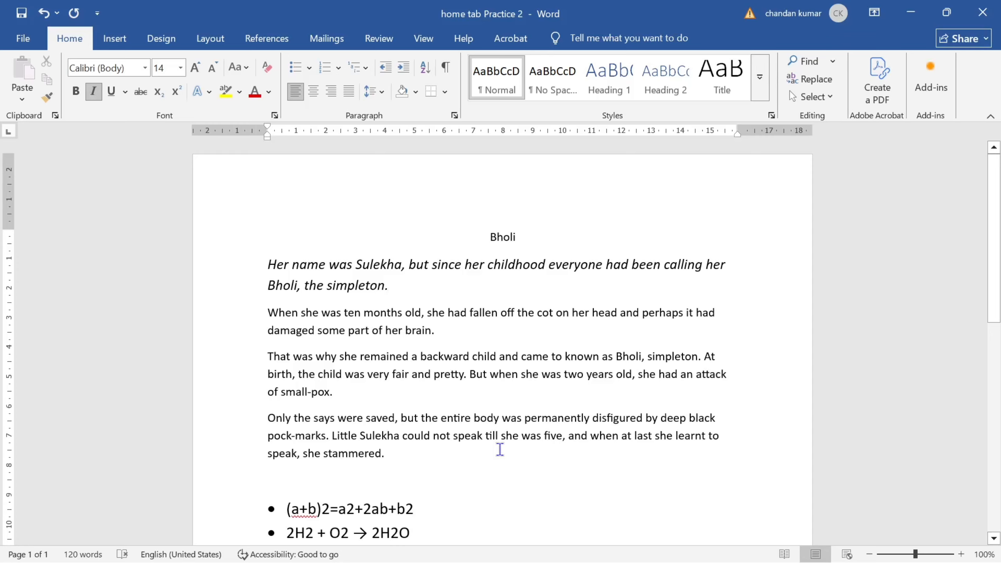
- Make the words "Sulekha" and "Bholi" in the first paragraph bold and underlined
double_click(377, 264)
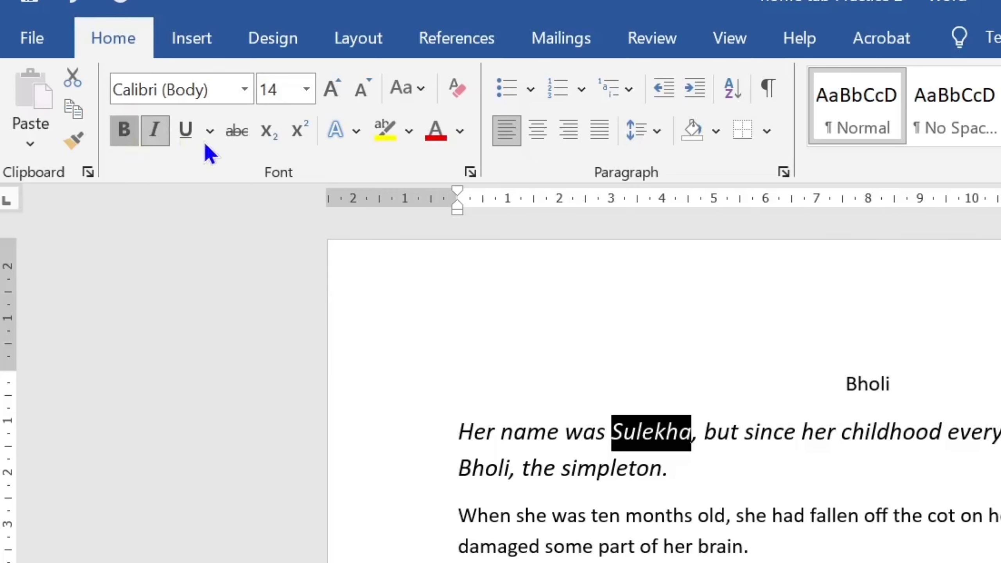
left_click(184, 131)
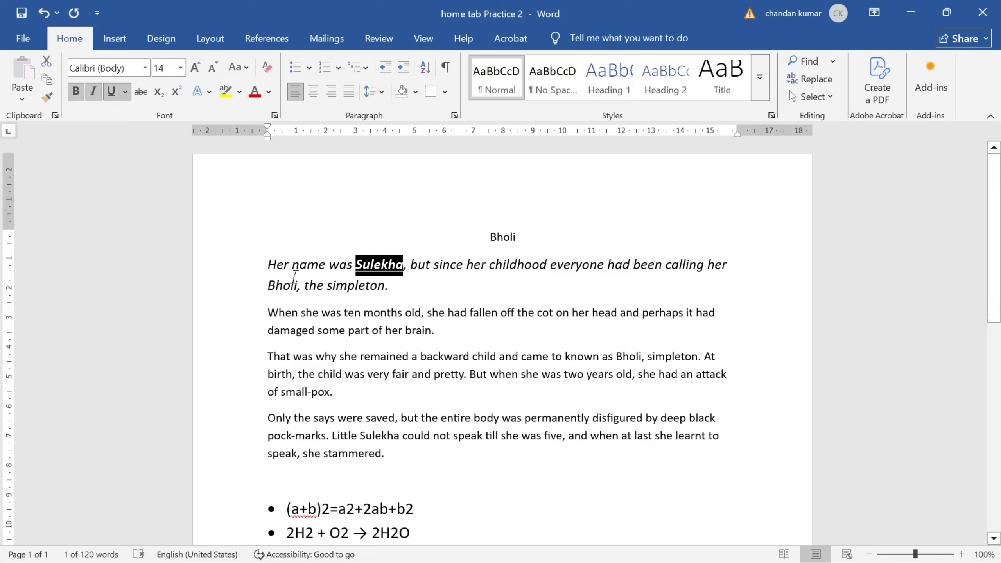
double_click(283, 284)
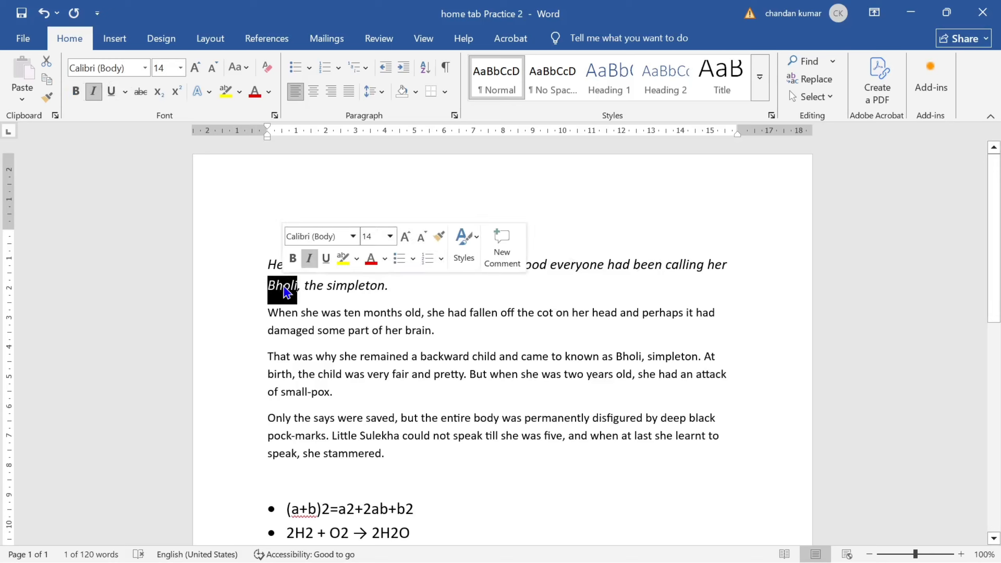
left_click(76, 91)
left_click(111, 92)
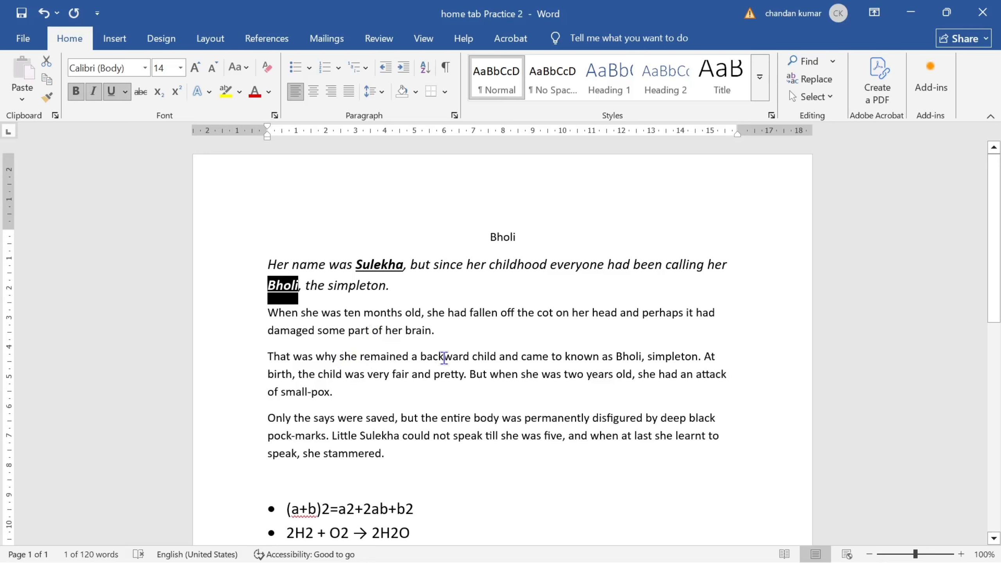
- Make the word "Bholi" in the third paragraph bold and underlined
double_click(630, 357)
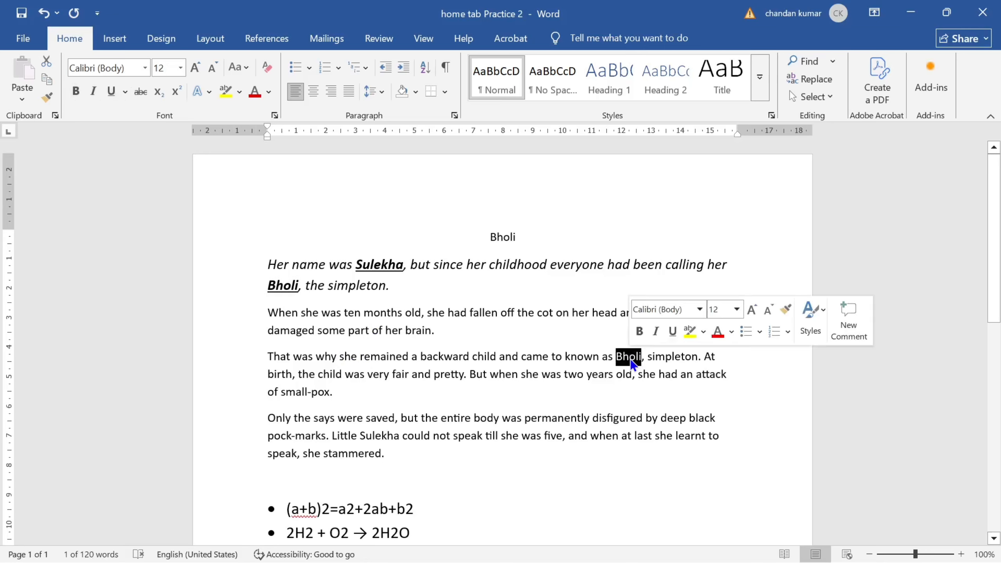
left_click(75, 91)
left_click(110, 92)
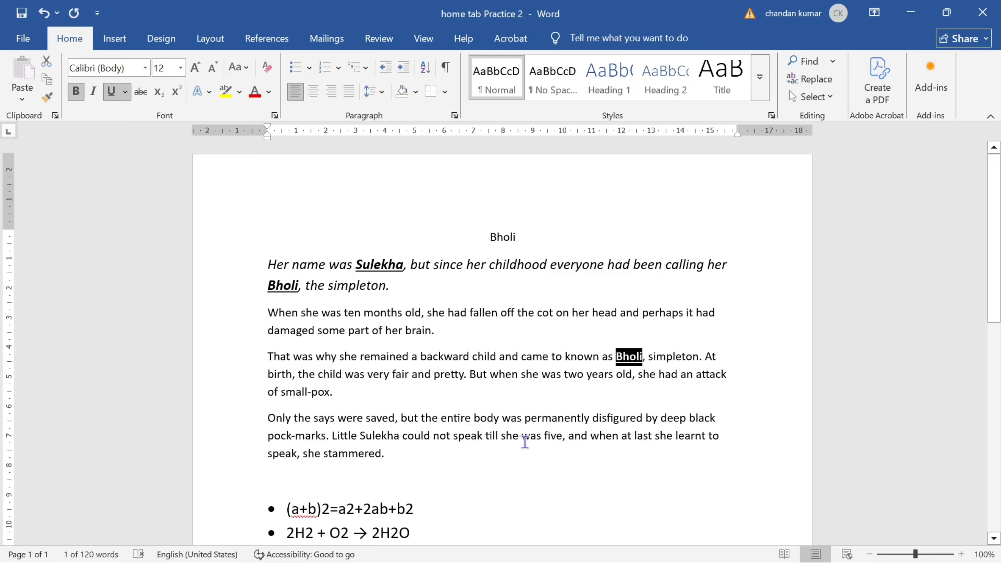
left_click(405, 454)
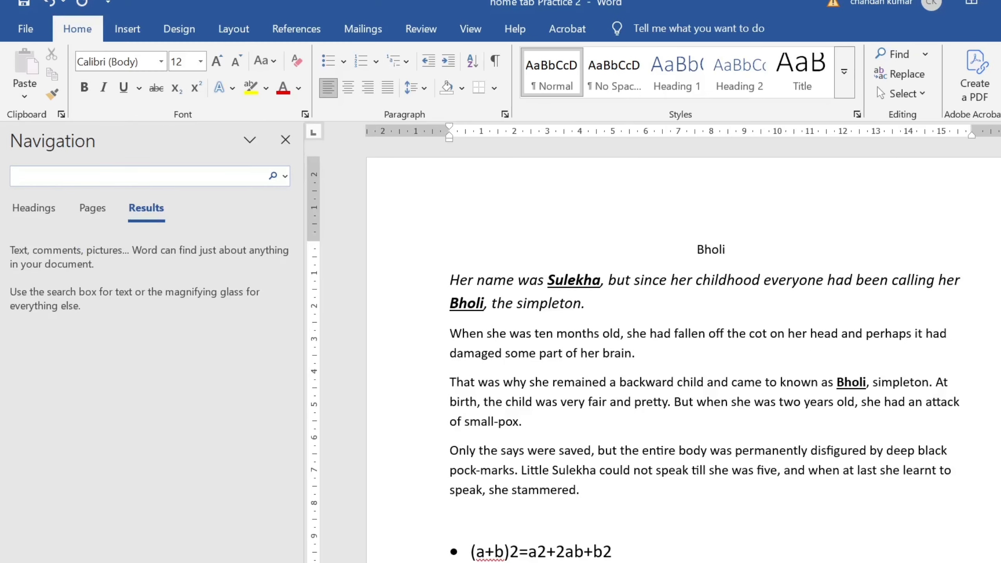
- Search the document for every occurrence of "bholi"
type("bh")
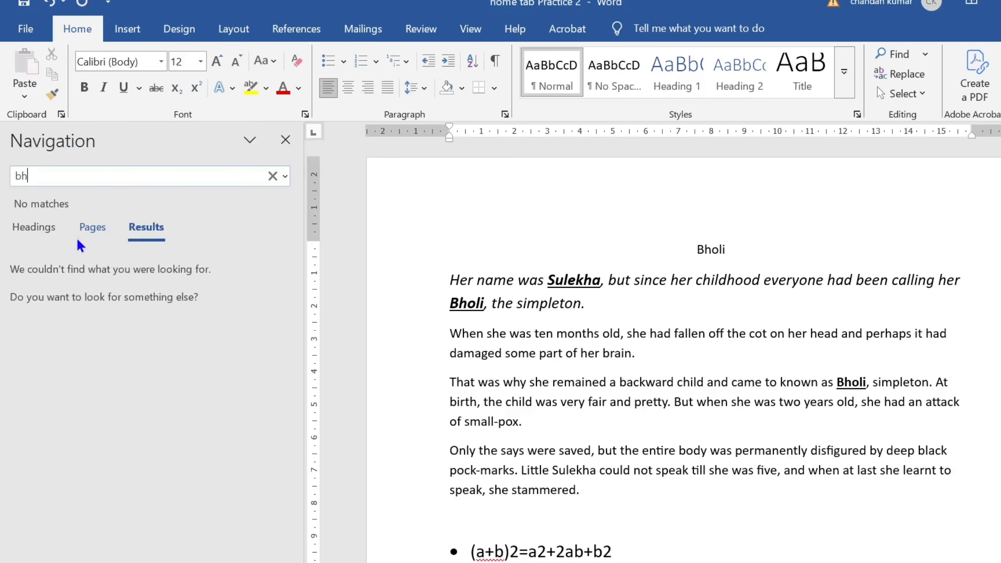
type("oli")
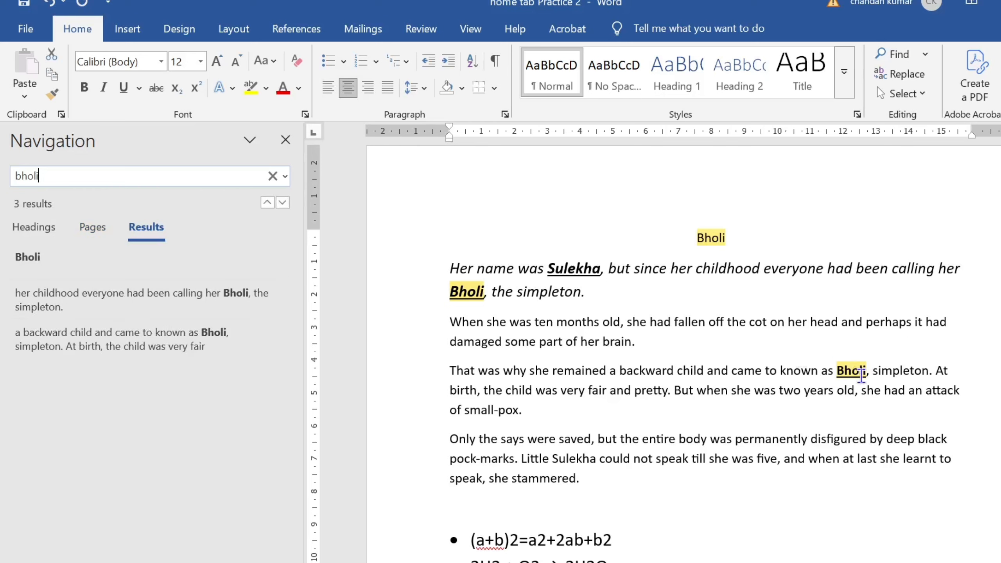
key("Escape")
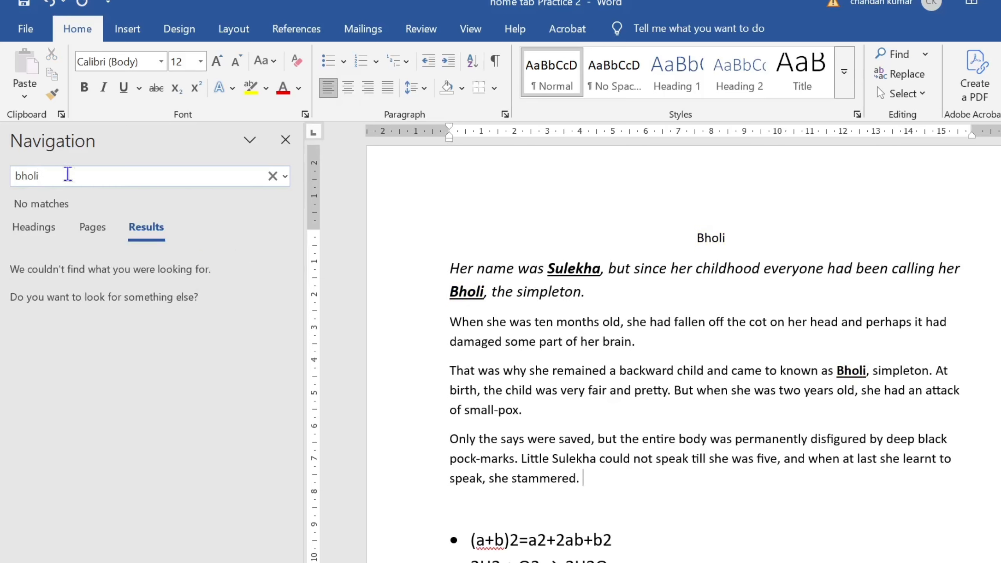
key("Return")
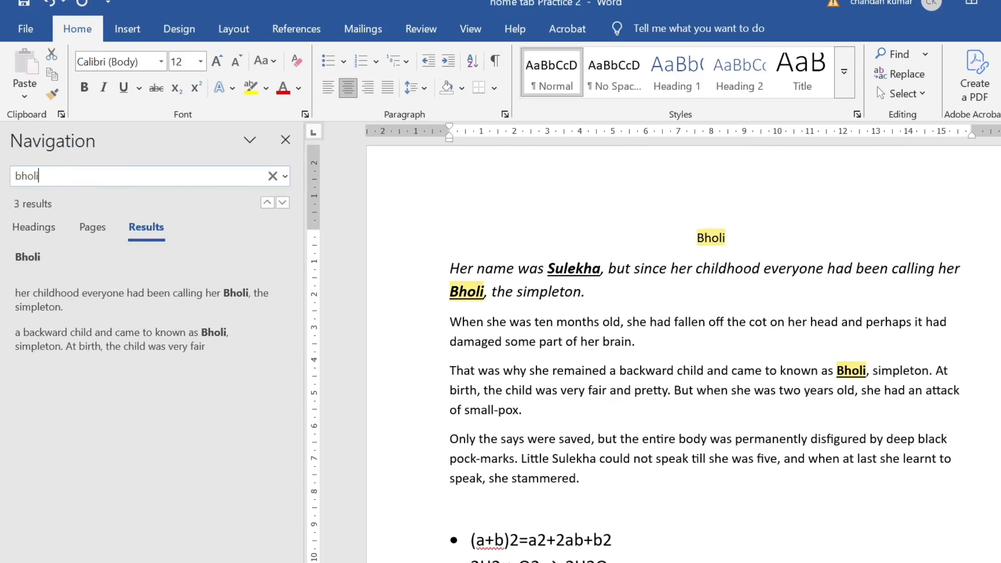
- Replace the search term with "sulekha" to find every occurrence of that word in the document
key("BackSpace")
key("BackSpace")
key("BackSpace")
key("BackSpace")
key("BackSpace")
type("sul")
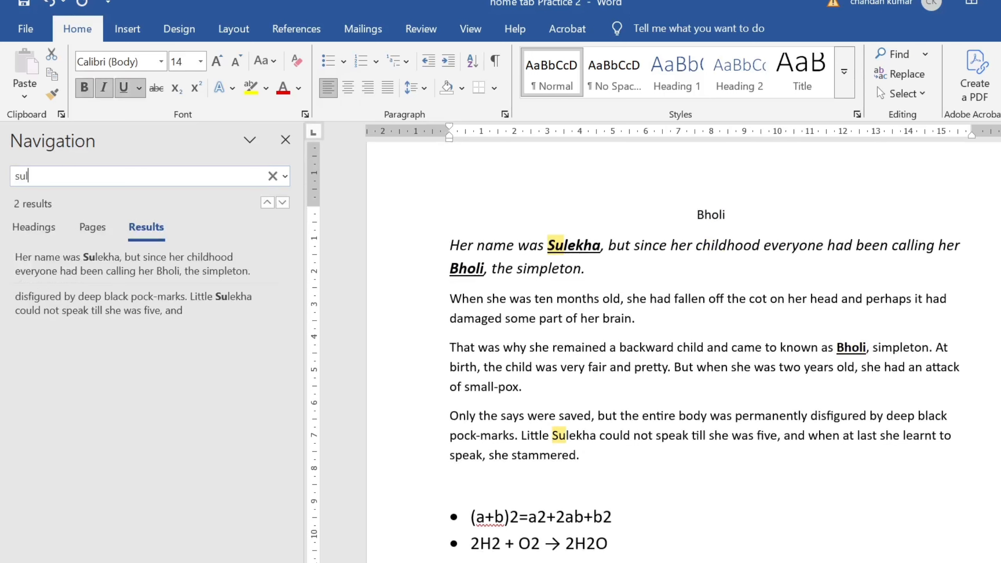
type("ekha")
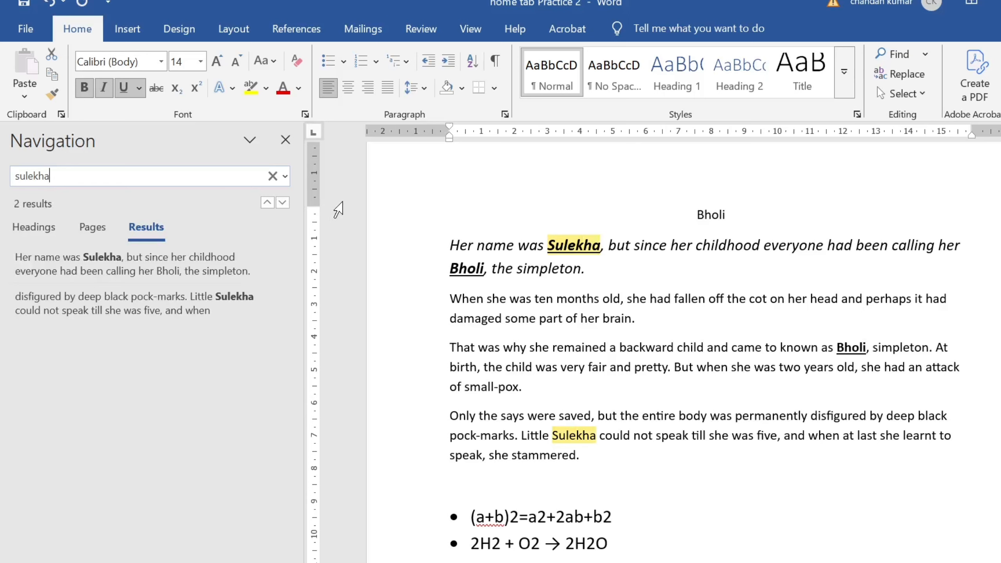
- Make the word "Sulekha" in the fourth paragraph bold and underlined, and close the document search
double_click(572, 437)
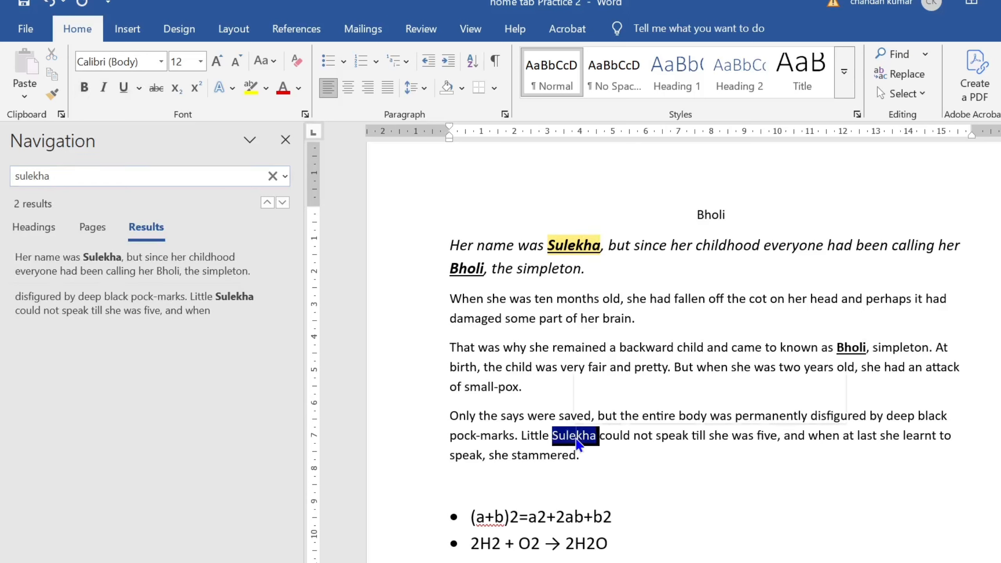
left_click(85, 87)
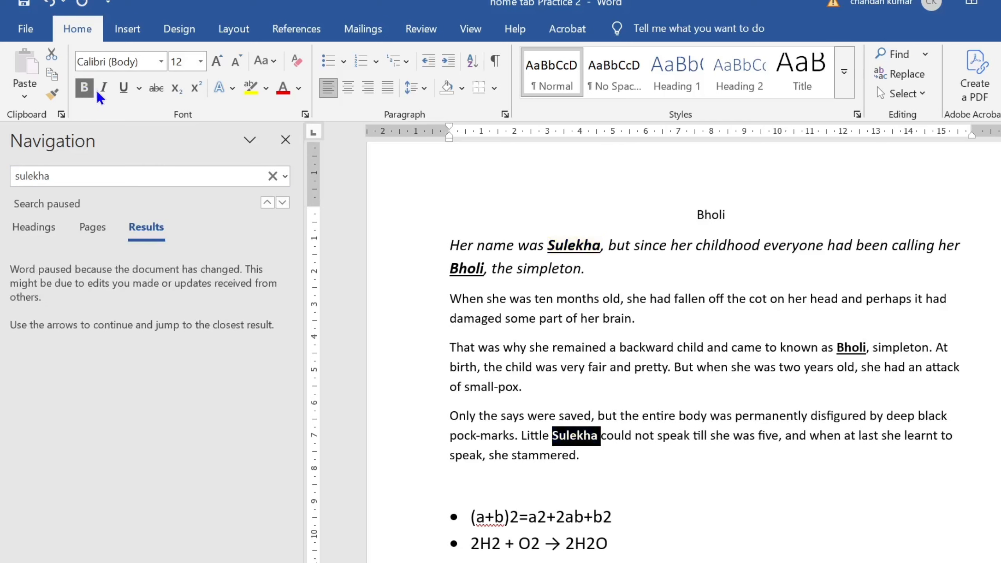
left_click(121, 87)
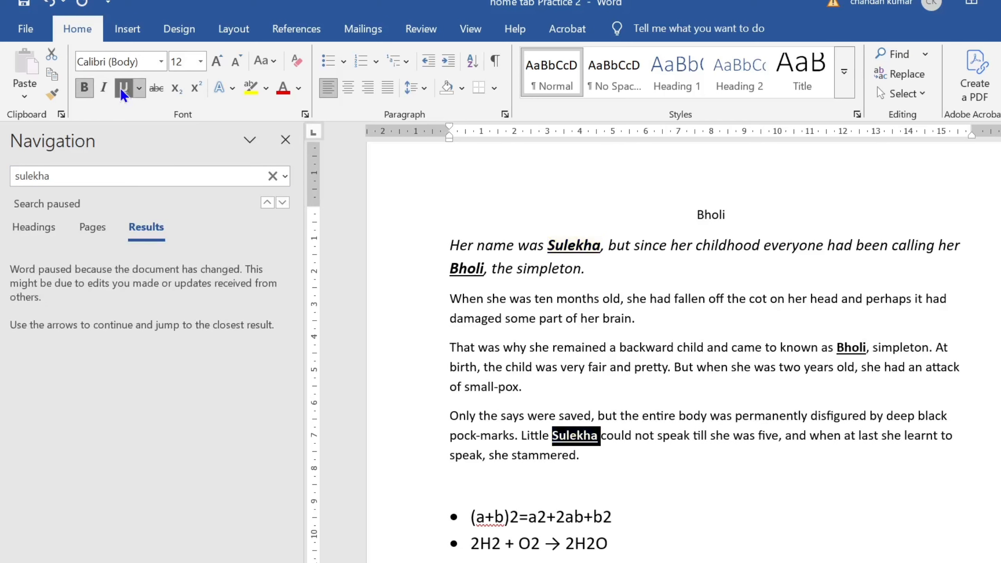
left_click(625, 450)
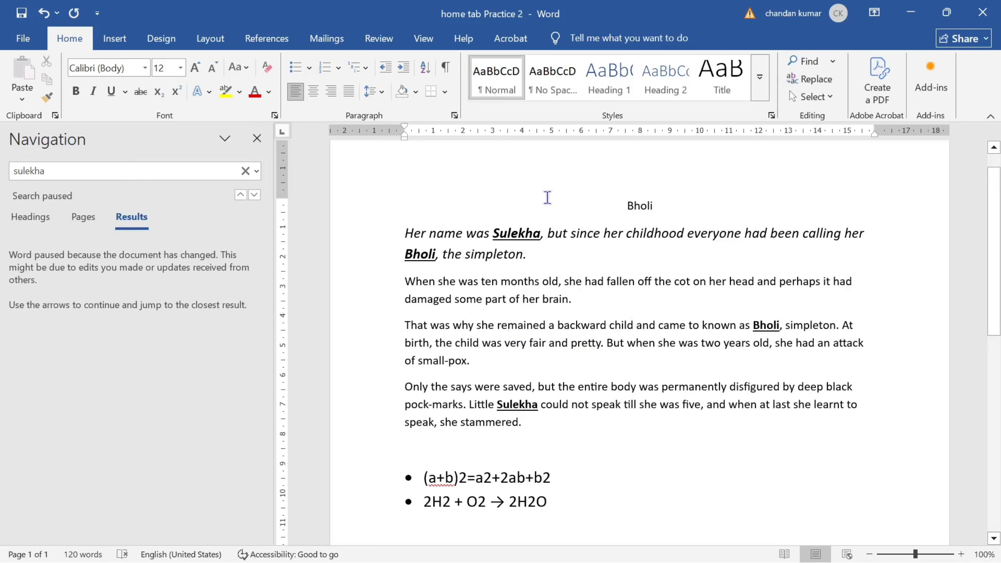
left_click(257, 138)
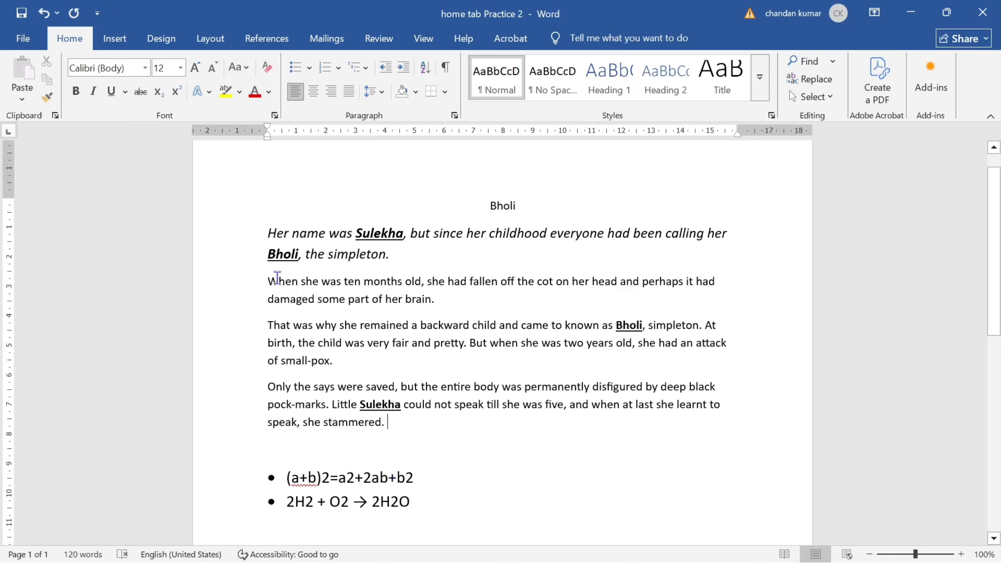
- Set the line spacing of the second paragraph, beginning "When she was ten months old", to 3.0
left_click_drag(262, 282, 458, 306)
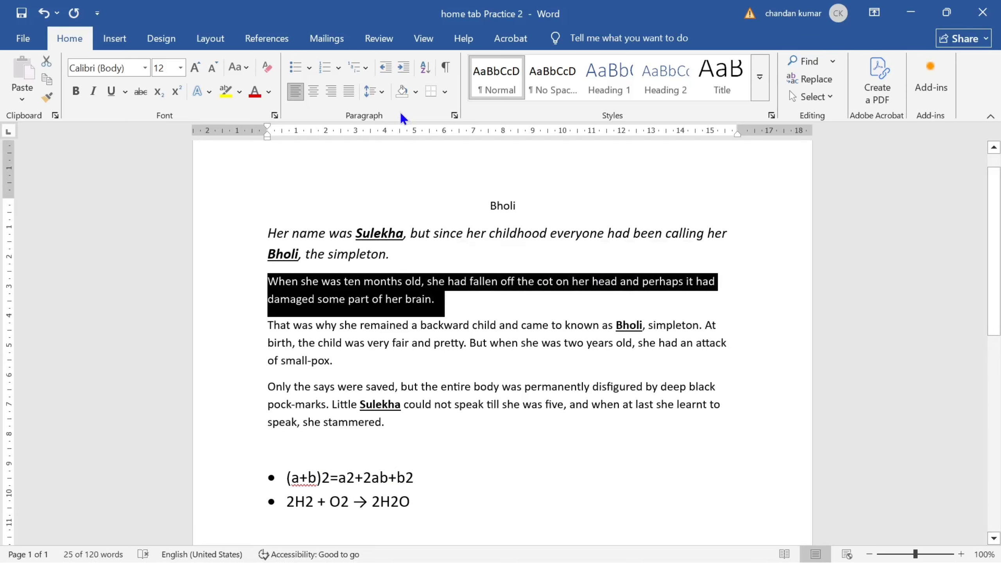
left_click(373, 90)
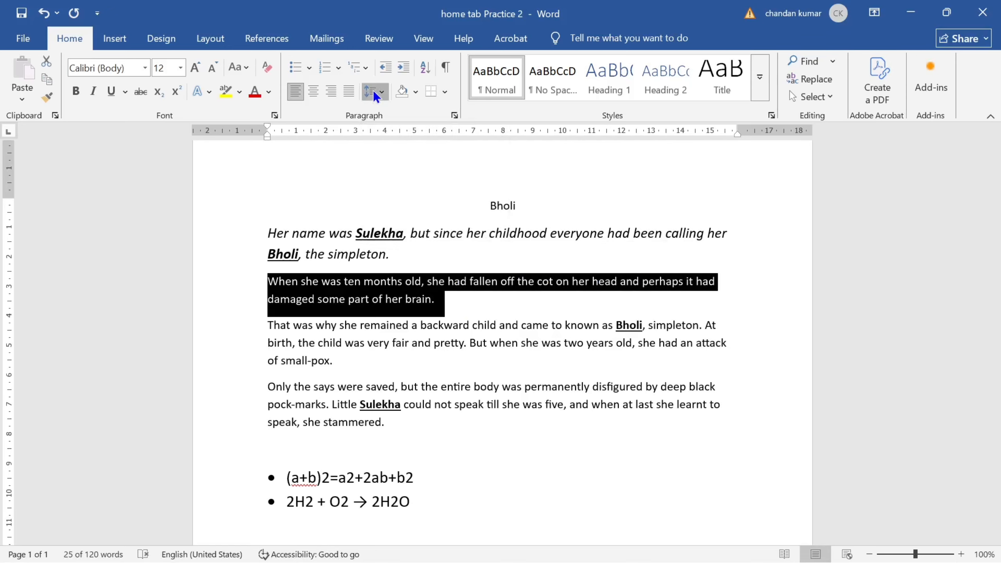
left_click(373, 90)
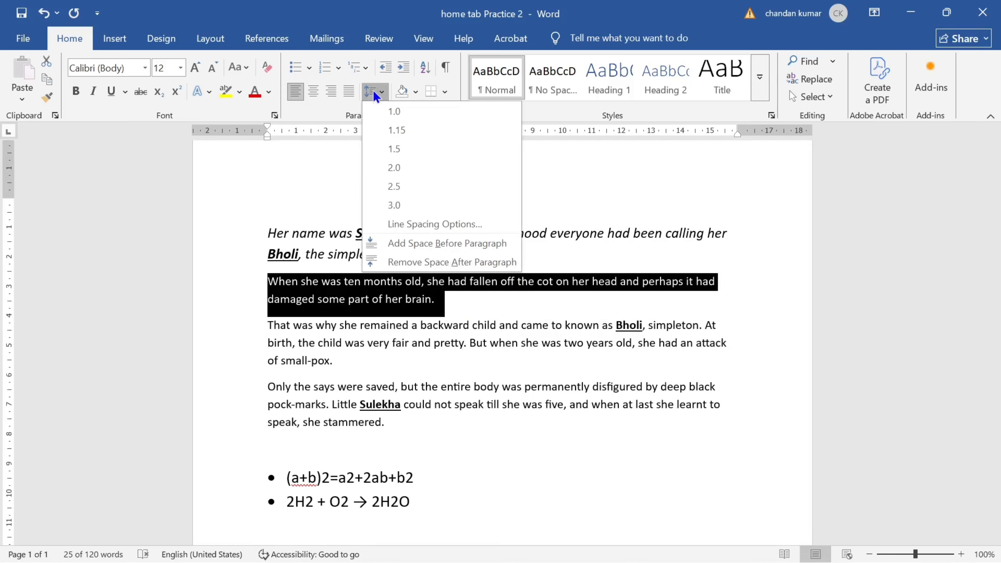
left_click(406, 204)
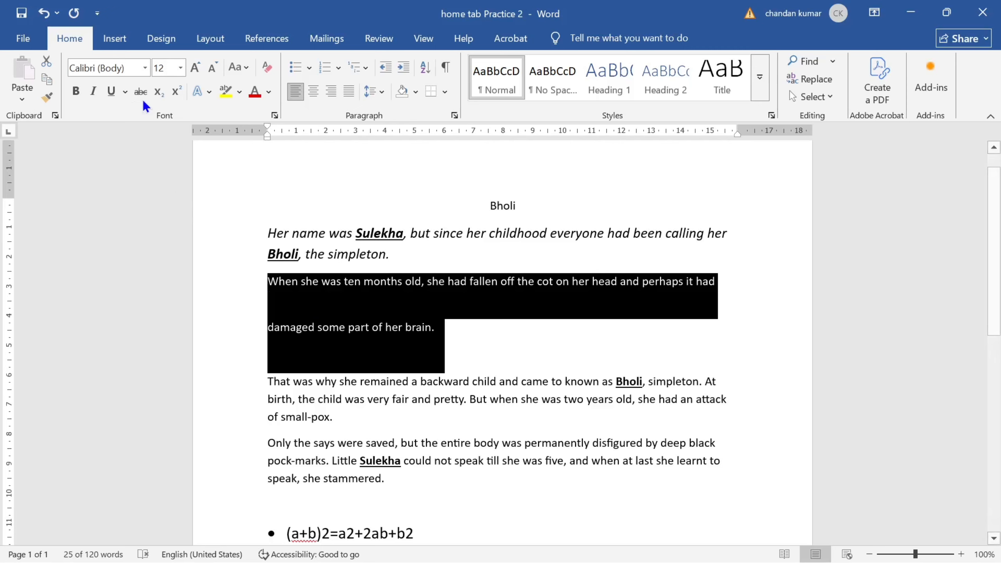
- Change the font of the second paragraph to Arial Black
left_click(148, 68)
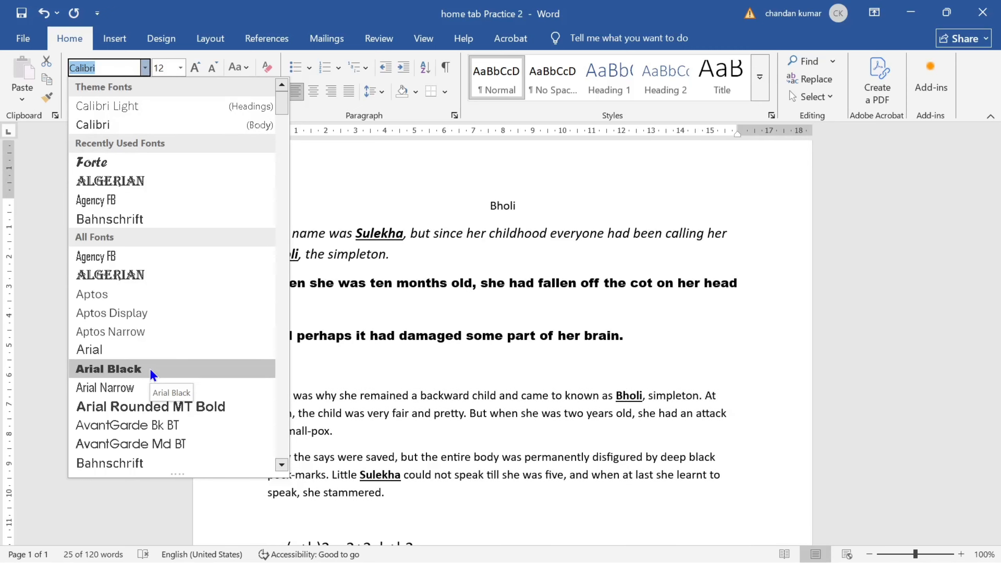
left_click(151, 369)
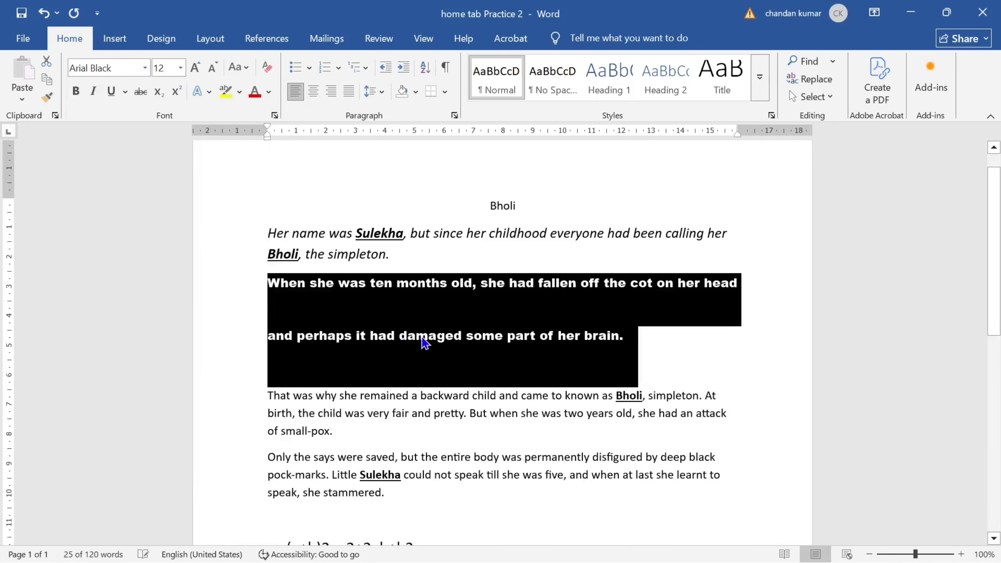
left_click(512, 428)
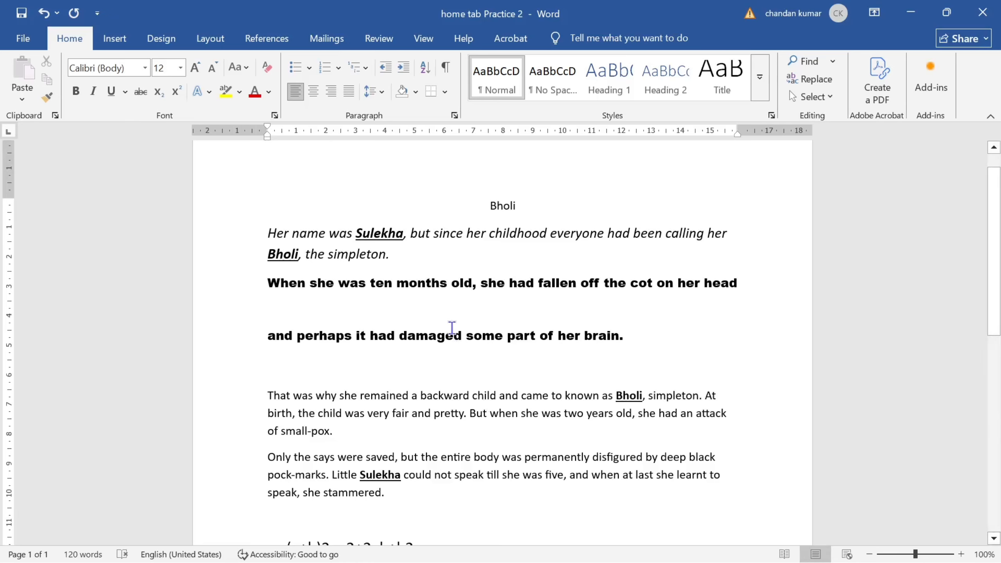
- Justify the four body paragraphs below the "Bholi" title
left_click_drag(267, 232, 408, 504)
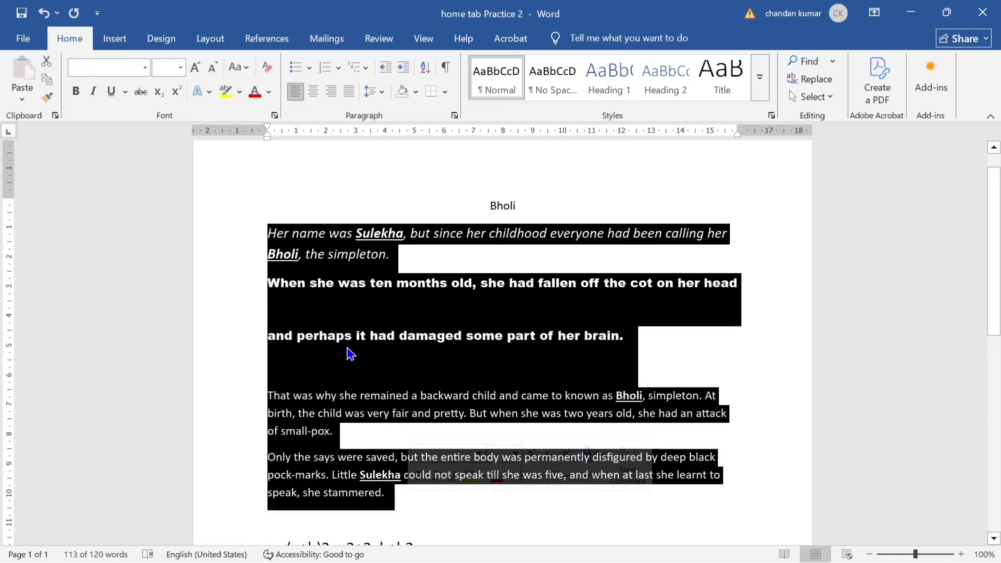
scroll(346, 351, "down", 2)
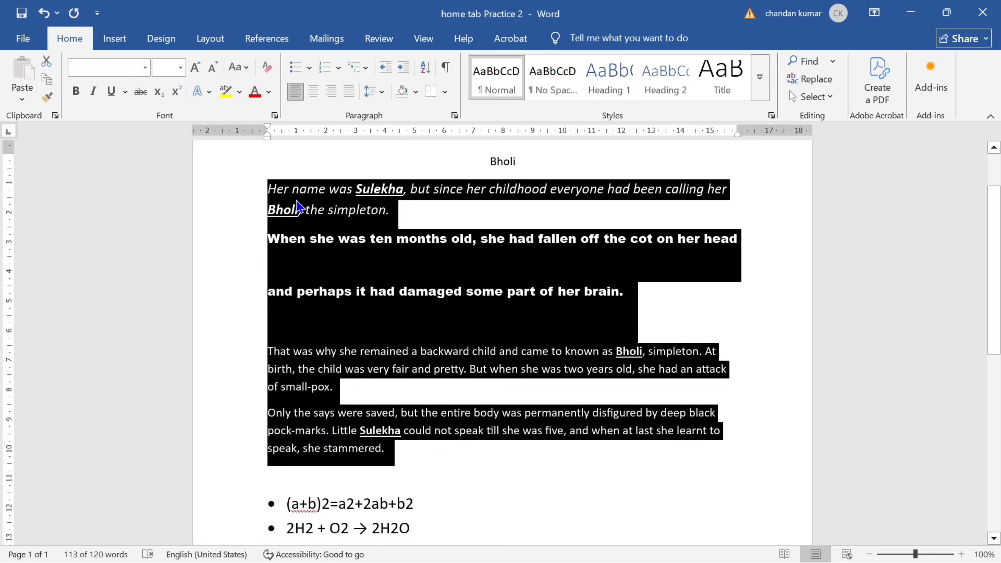
left_click(347, 95)
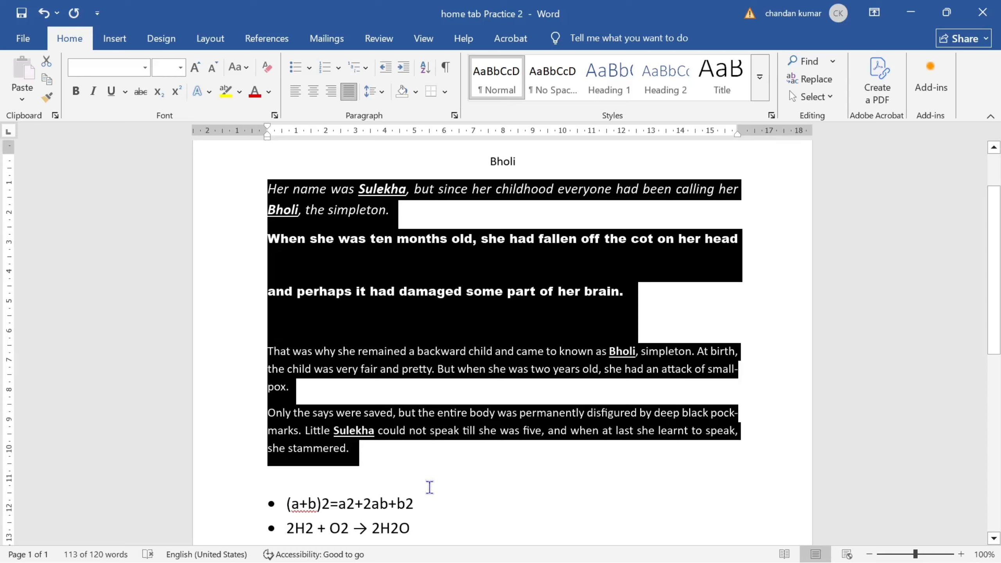
left_click(381, 452)
- Format the three exponent 2s in the bulleted formula (a+b)2=a2+2ab+b2 as superscript, leaving the 2 of 2ab normal
scroll(381, 452, "down", 6)
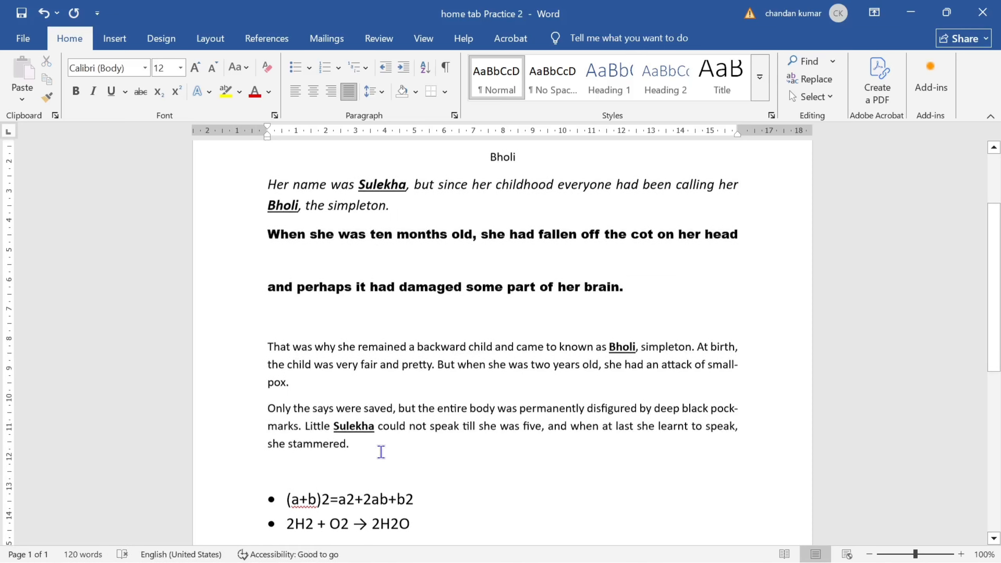
scroll(381, 452, "up", 4)
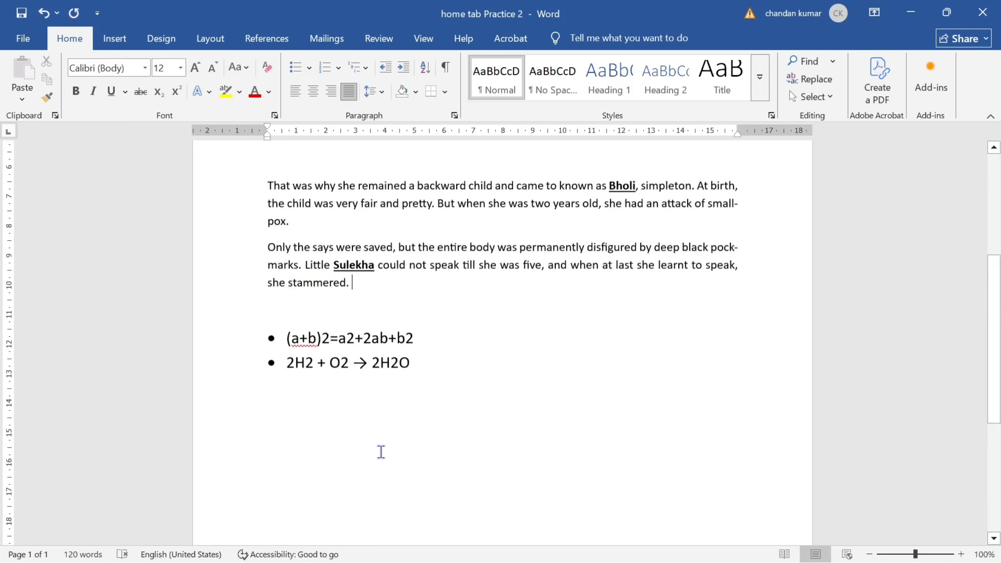
left_click(415, 385)
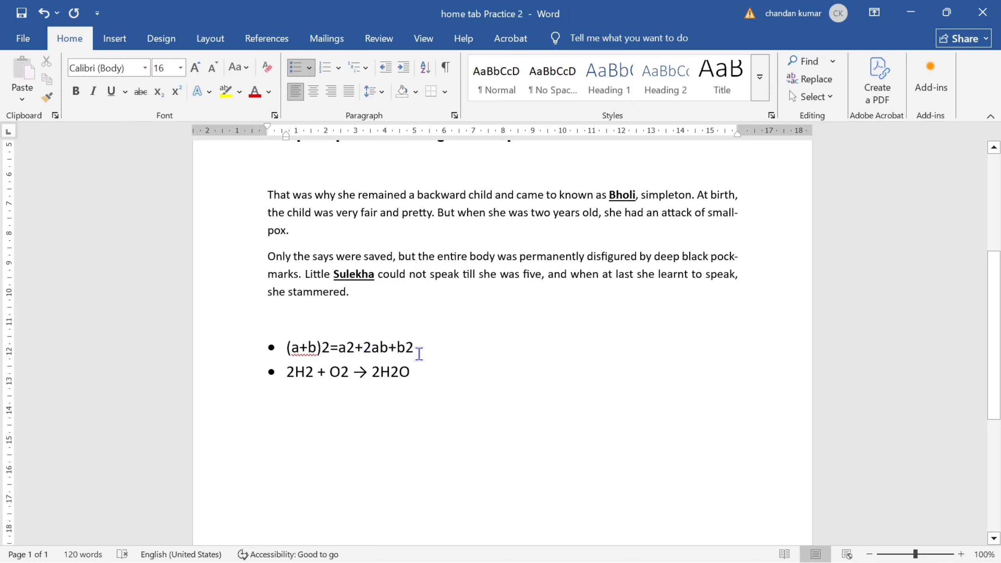
left_click_drag(322, 351, 328, 353)
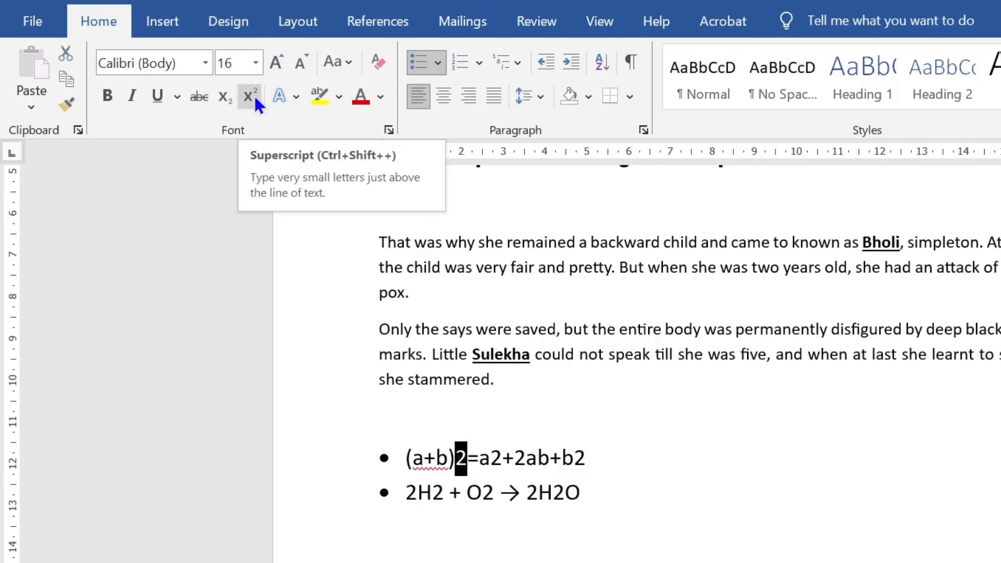
left_click(258, 105)
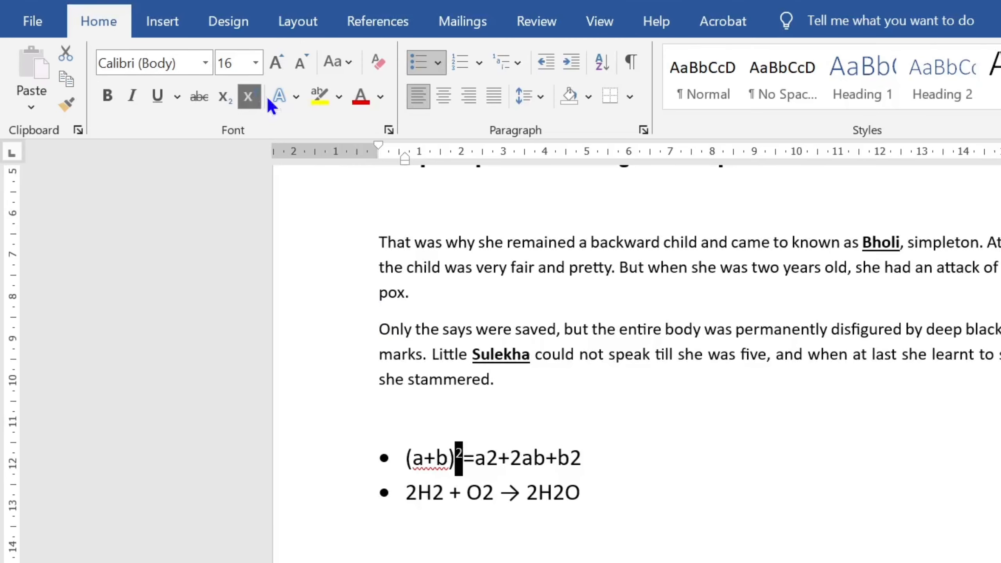
left_click_drag(486, 460, 495, 465)
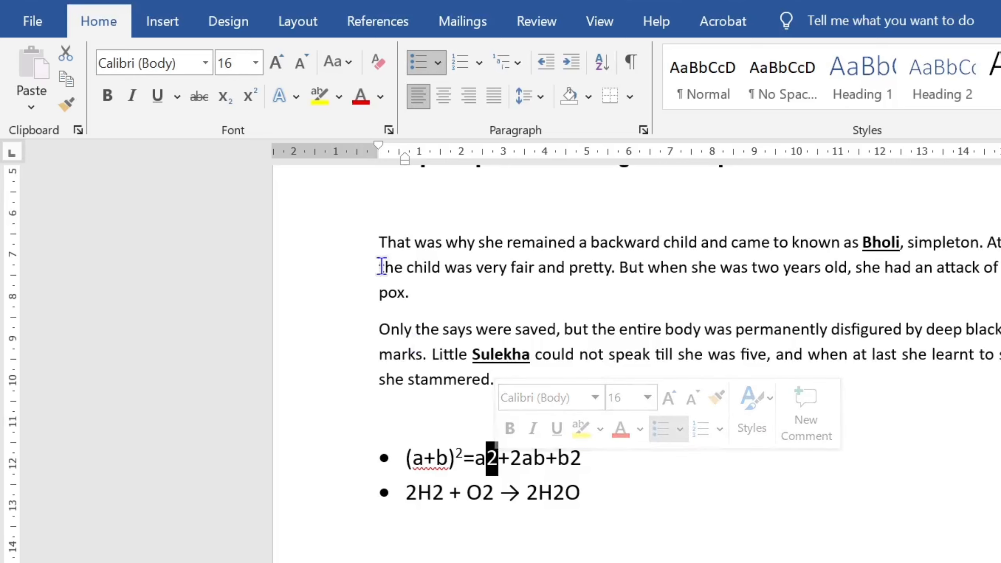
left_click(252, 107)
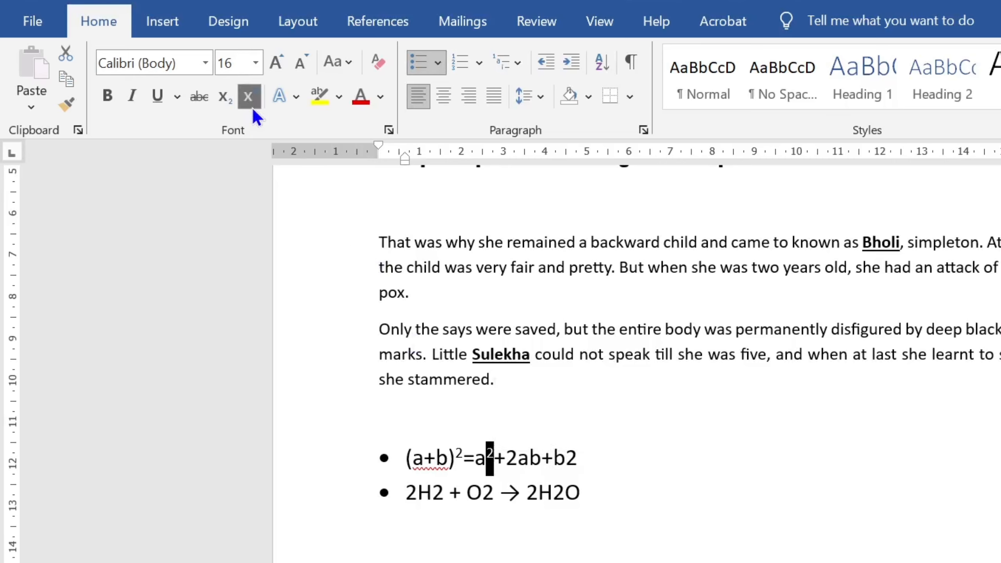
left_click_drag(582, 464, 567, 457)
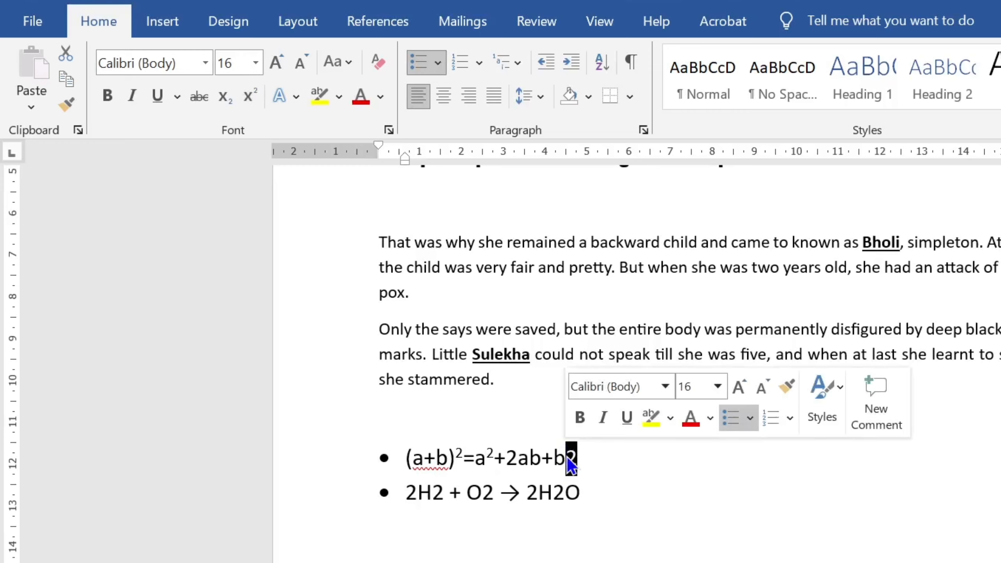
left_click(246, 97)
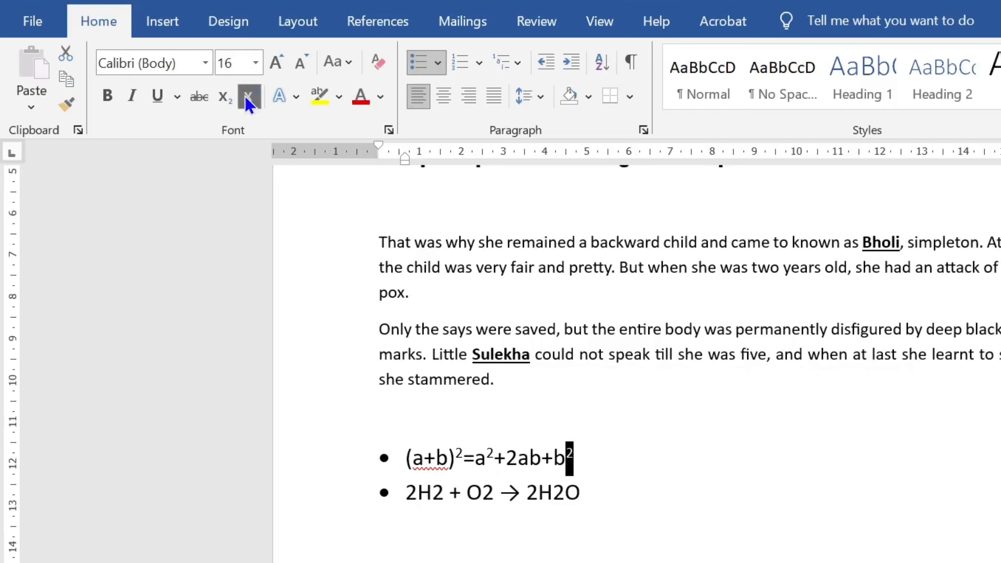
- Format the 2s after H and O in the bulleted equation 2H2 + O2 → 2H2O as subscript
left_click(603, 498)
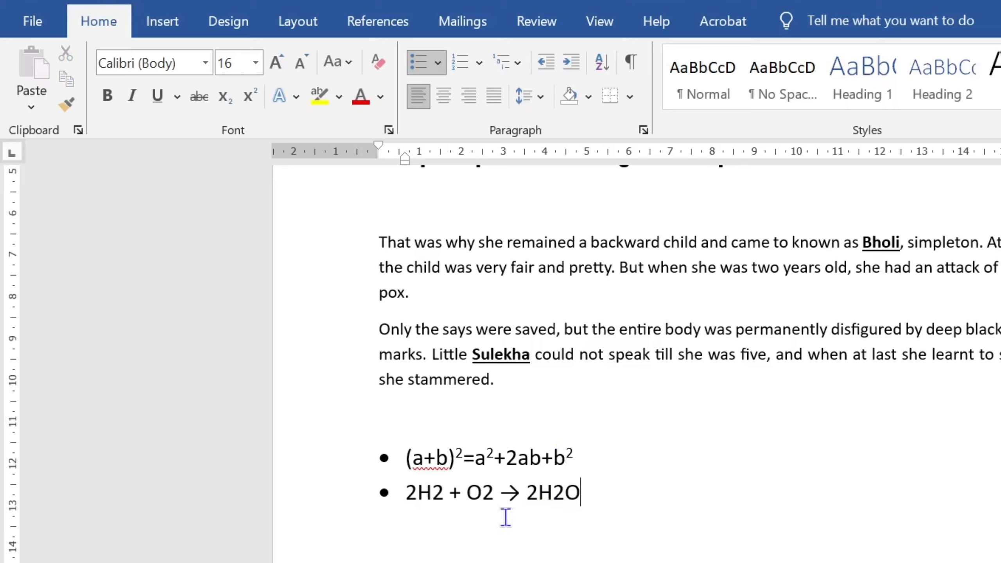
left_click_drag(433, 497, 443, 504)
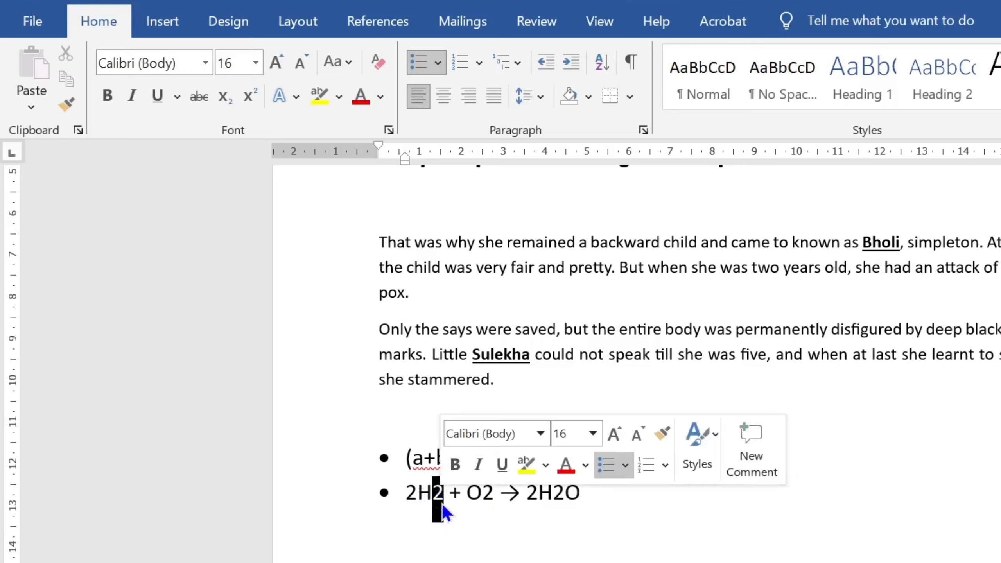
left_click(226, 109)
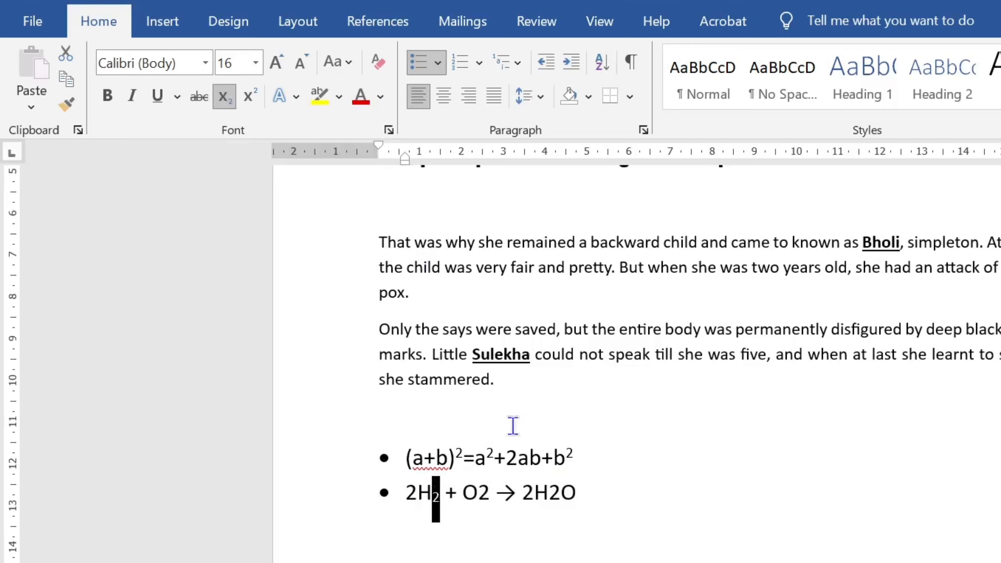
left_click(490, 513)
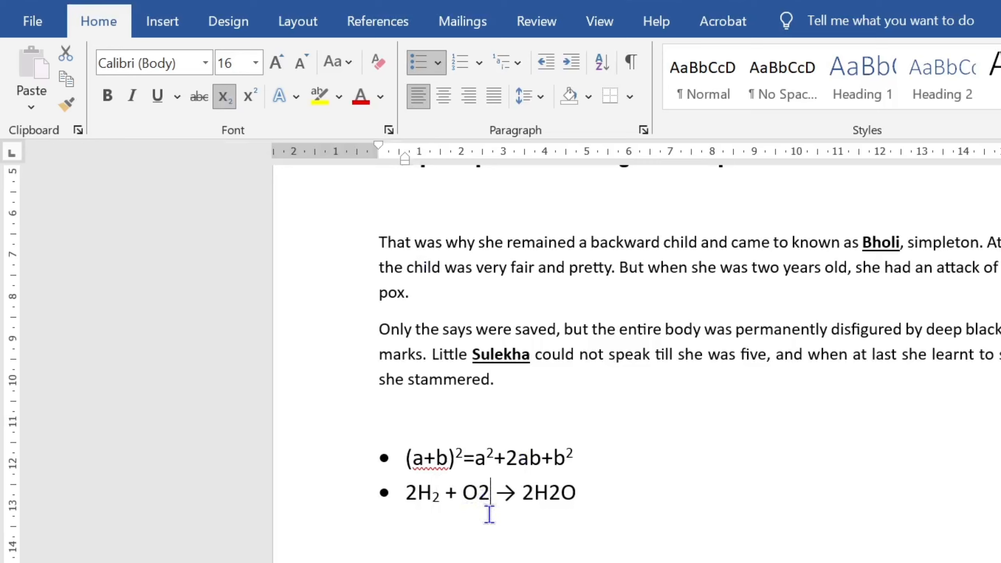
left_click_drag(490, 513, 479, 509)
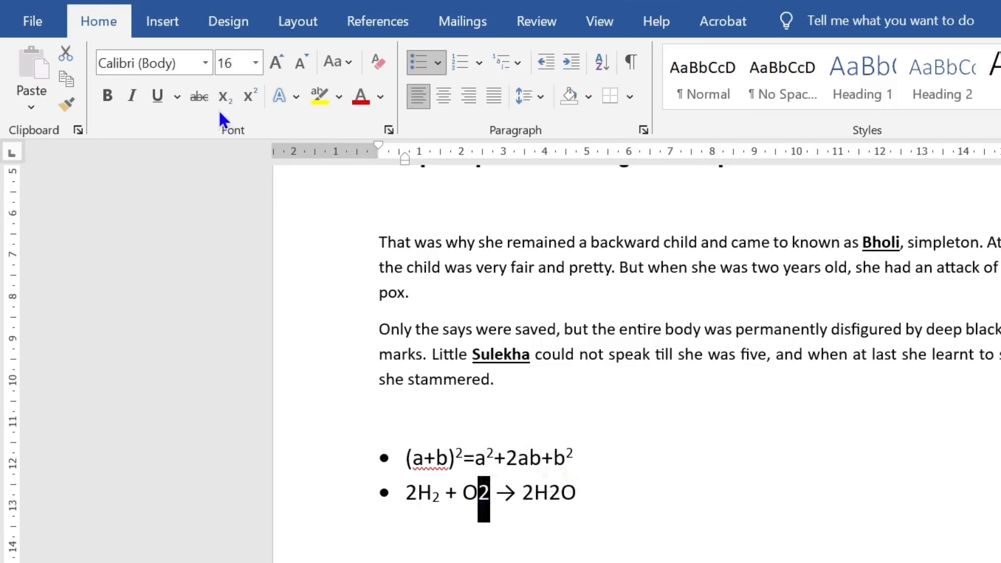
left_click(228, 105)
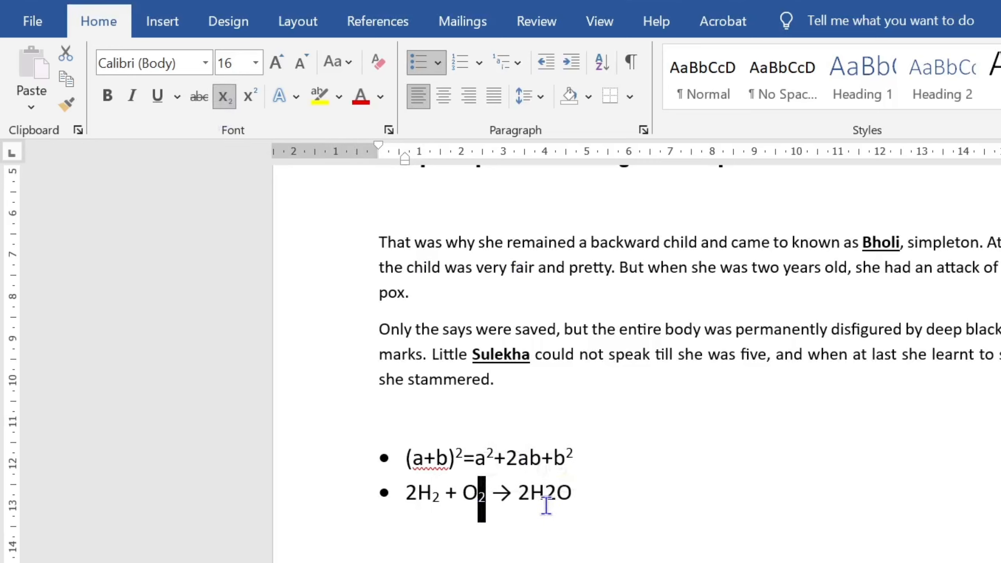
left_click_drag(547, 496, 556, 497)
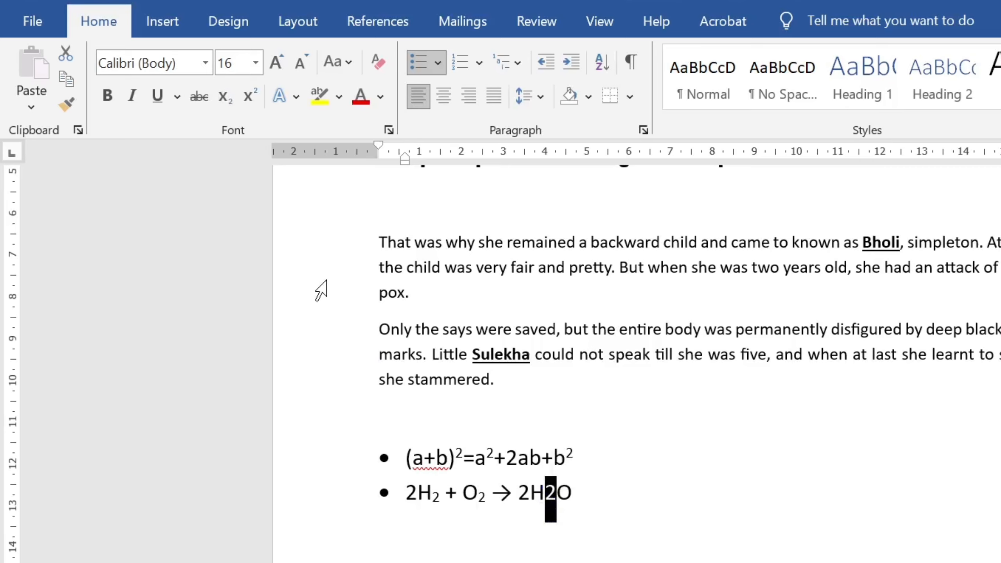
left_click(224, 96)
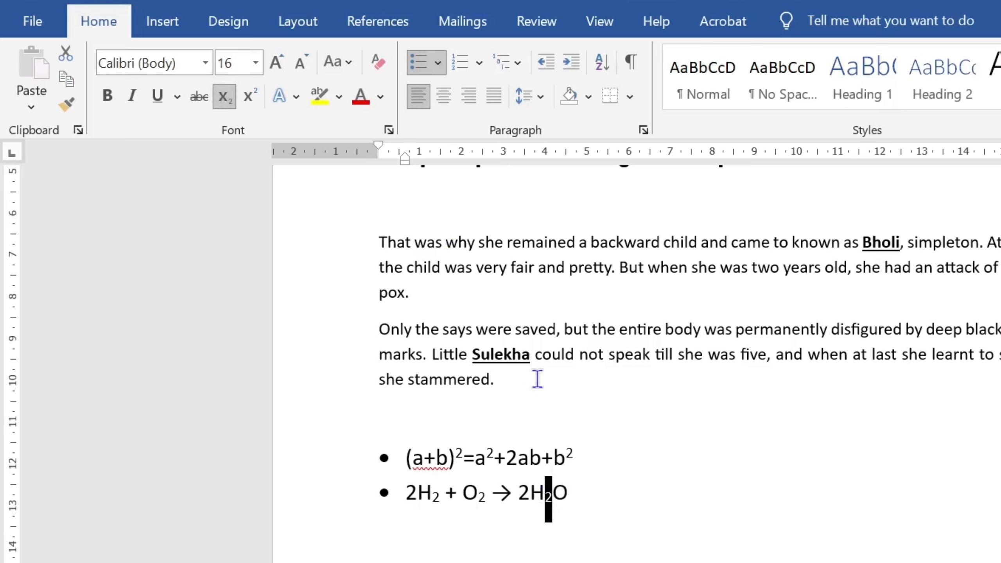
left_click(581, 496)
- Set the line spacing of the two bulleted formulas to 2.0
left_click_drag(574, 474, 393, 471)
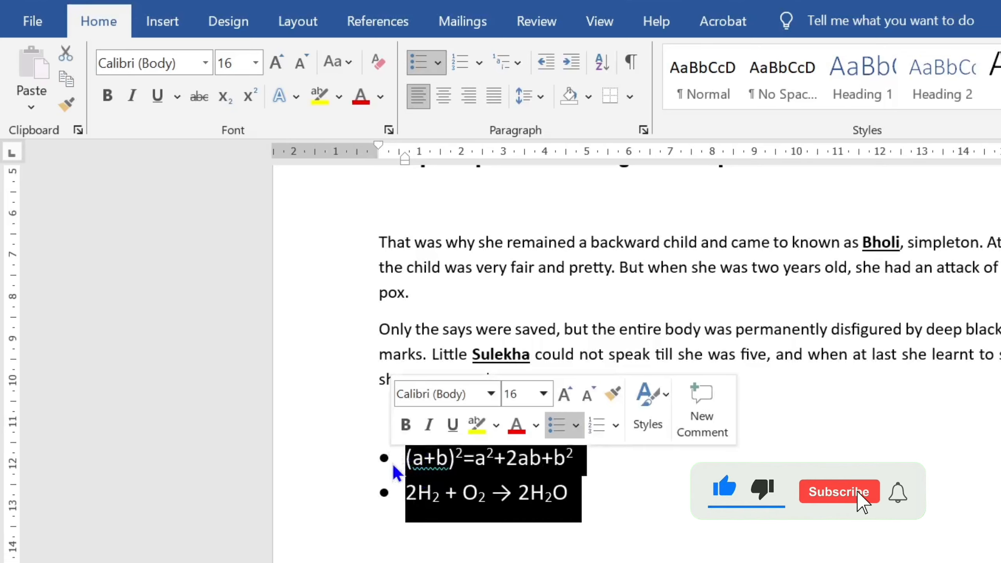
left_click(540, 98)
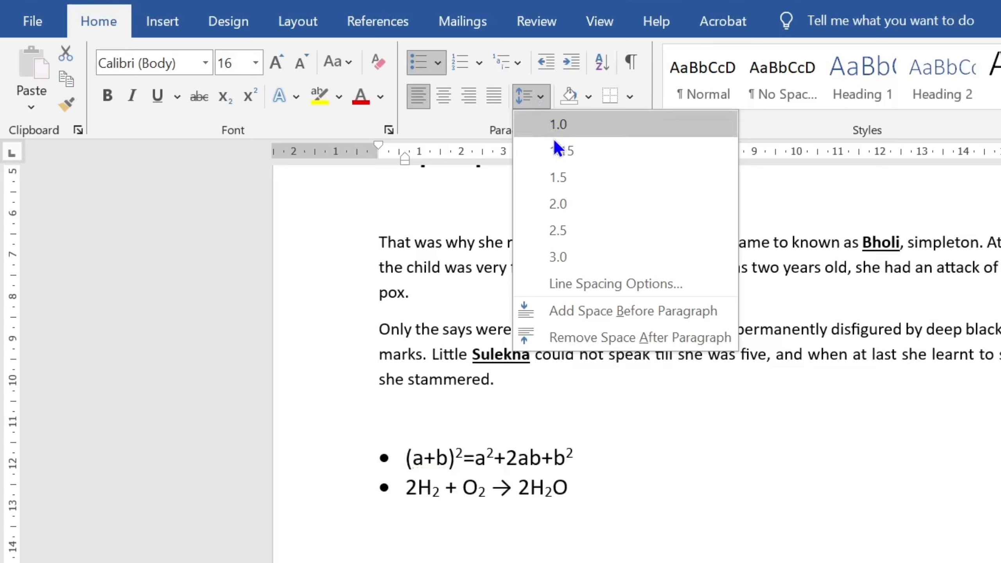
left_click(561, 204)
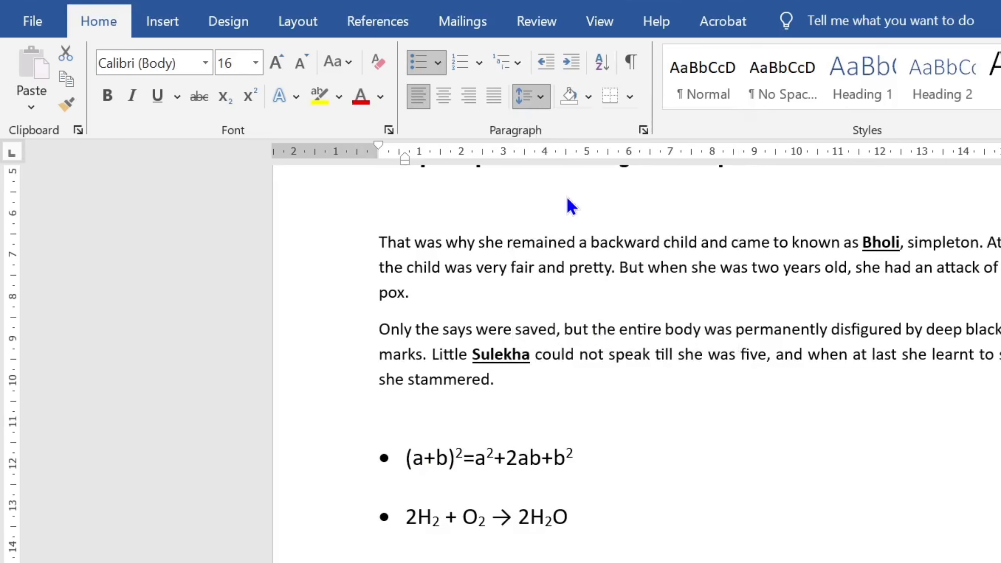
left_click(597, 556)
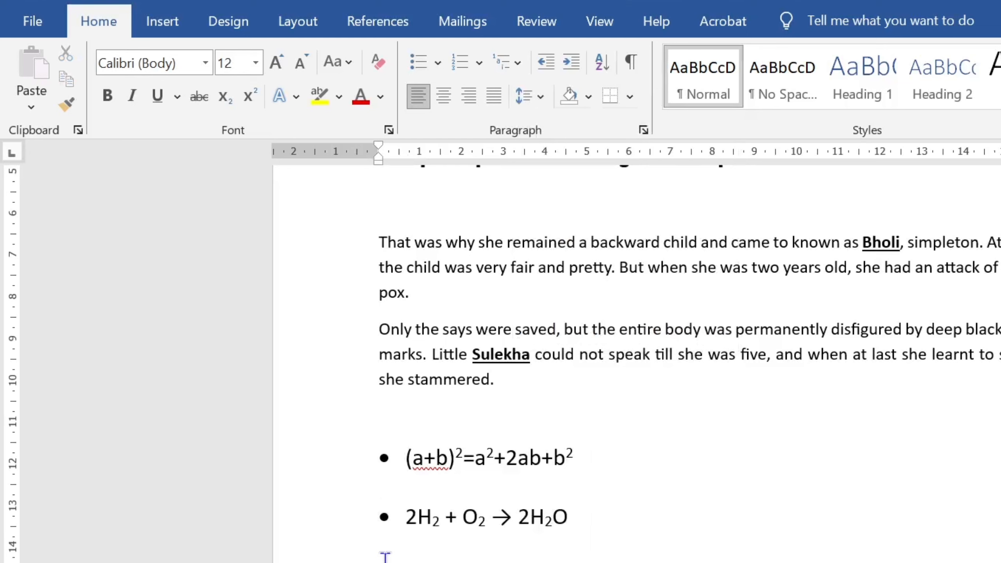
- Add a line reading "DEEPAK COMPUTER CLASSS" below the two bulleted formulas
left_click(386, 548)
left_click(278, 440)
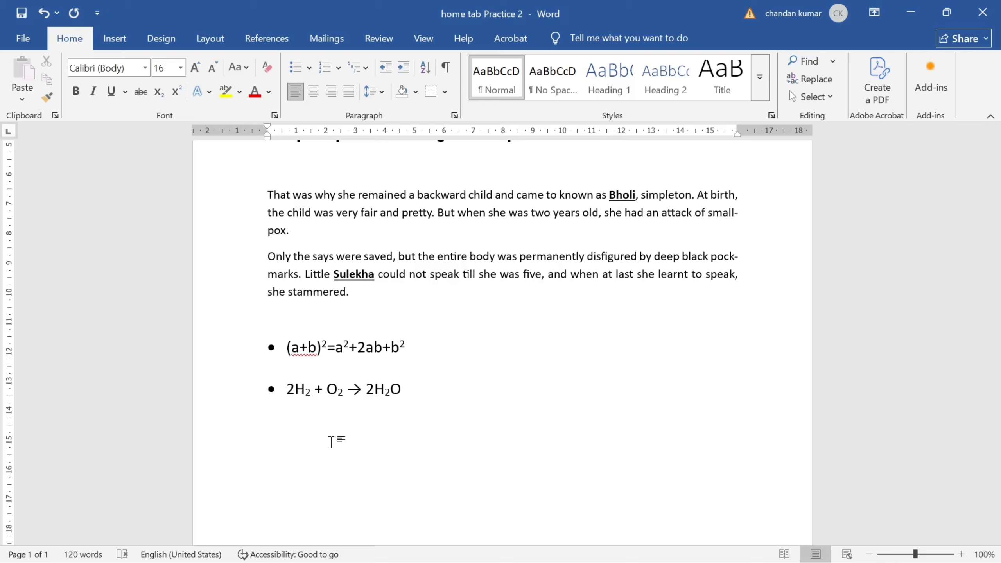
type("DEEPAK COMPUTER ")
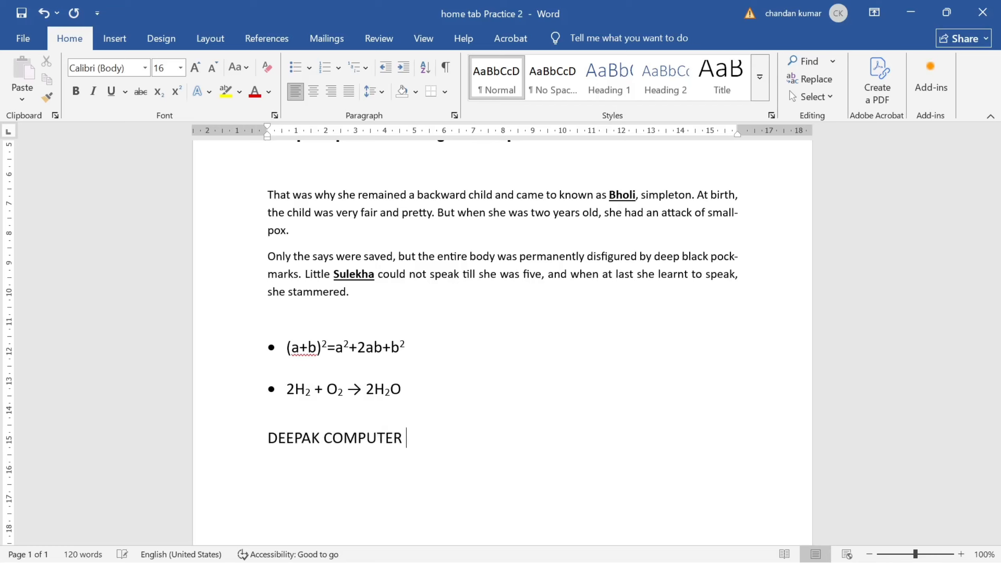
type("CLASSS")
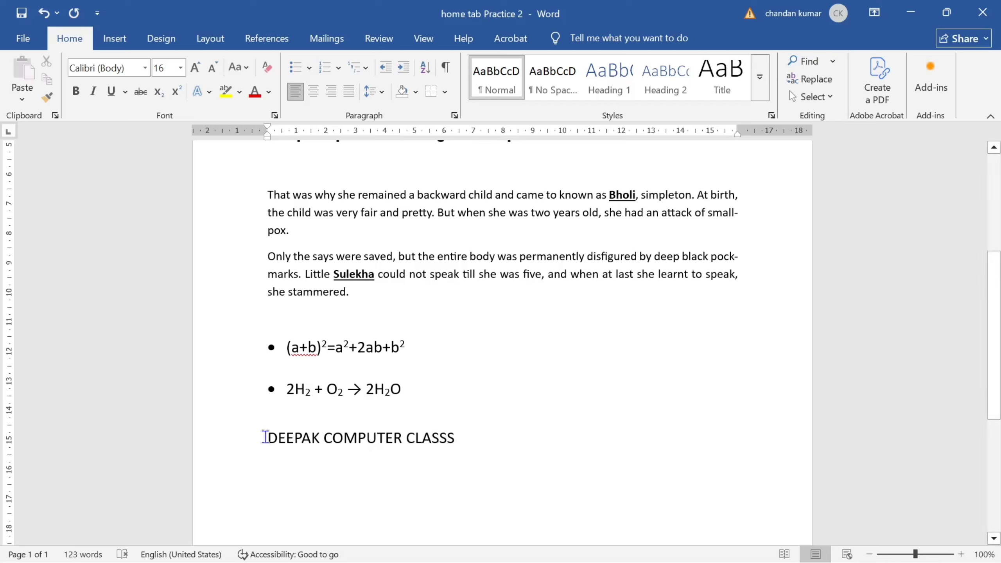
- Center the line "DEEPAK COMPUTER CLASSS" and set its font size to 25
left_click_drag(263, 438, 484, 445)
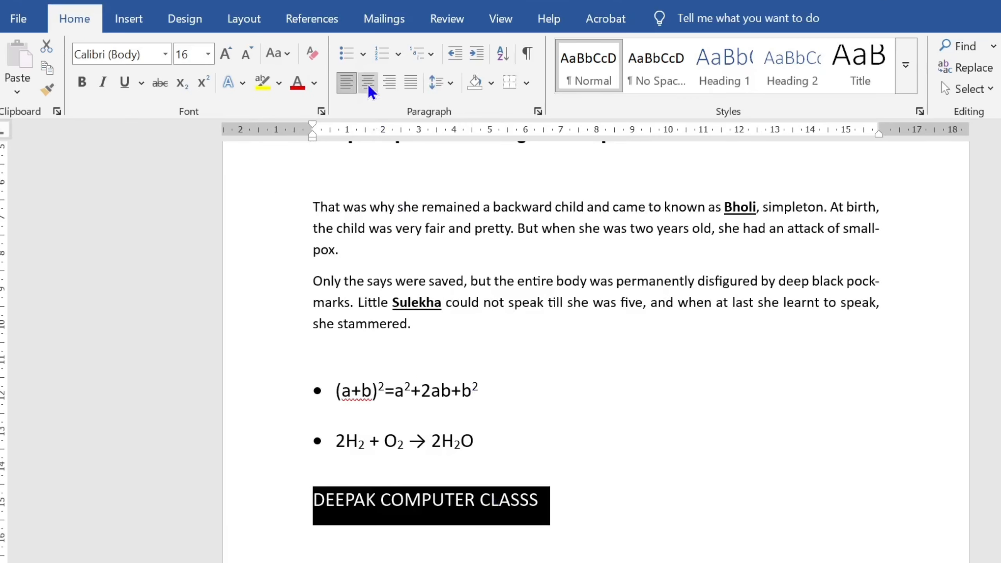
left_click(369, 84)
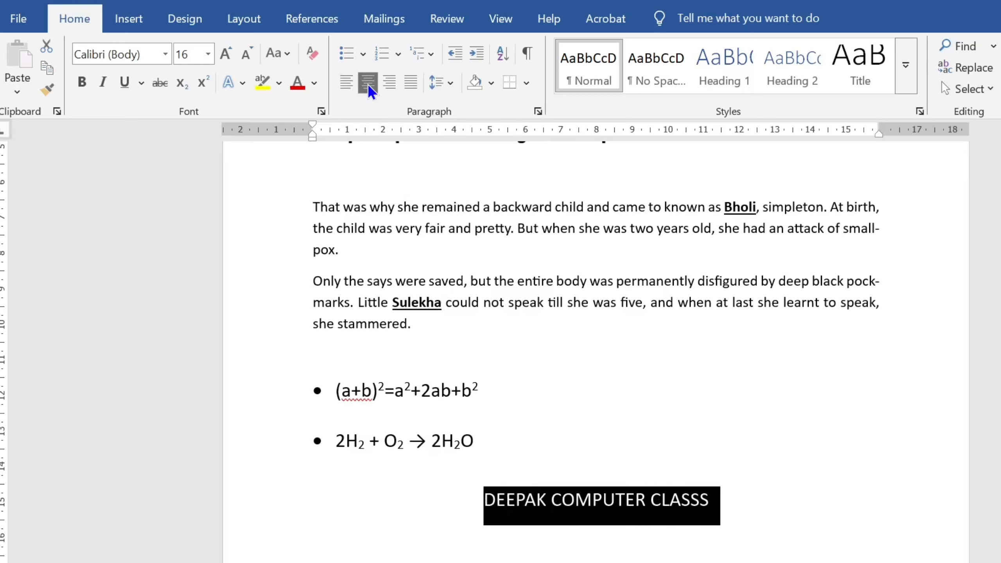
left_click(207, 55)
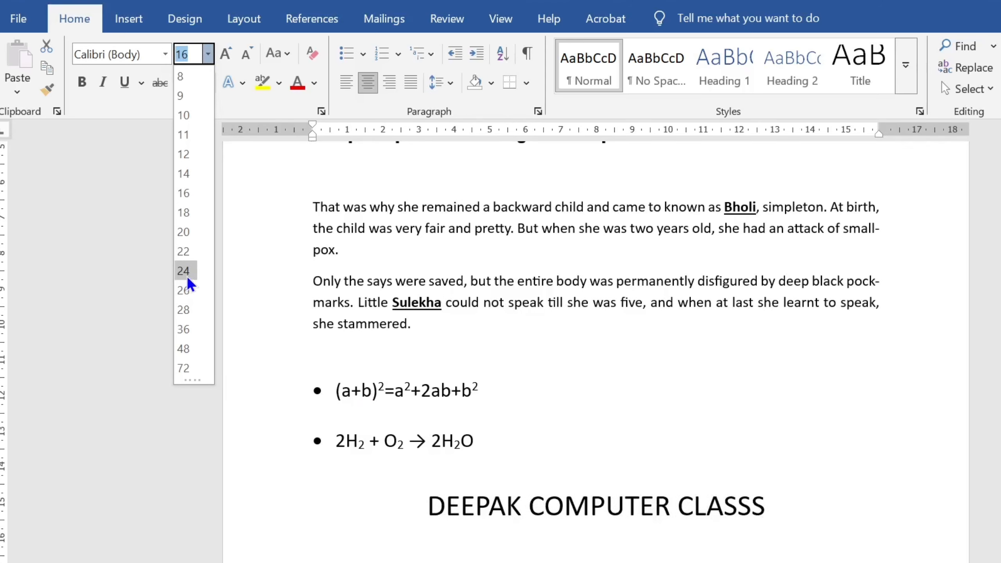
left_click(188, 278)
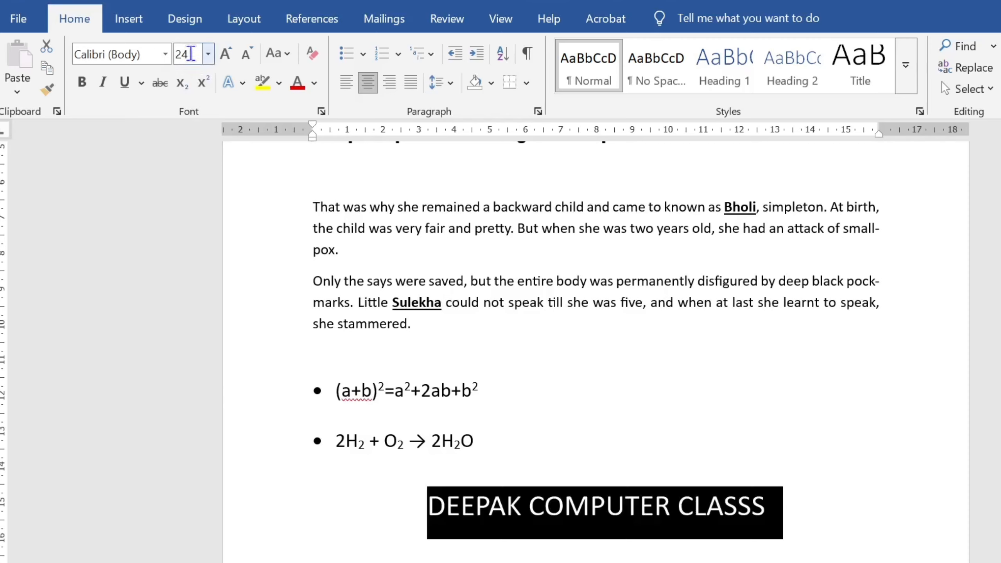
left_click(190, 52)
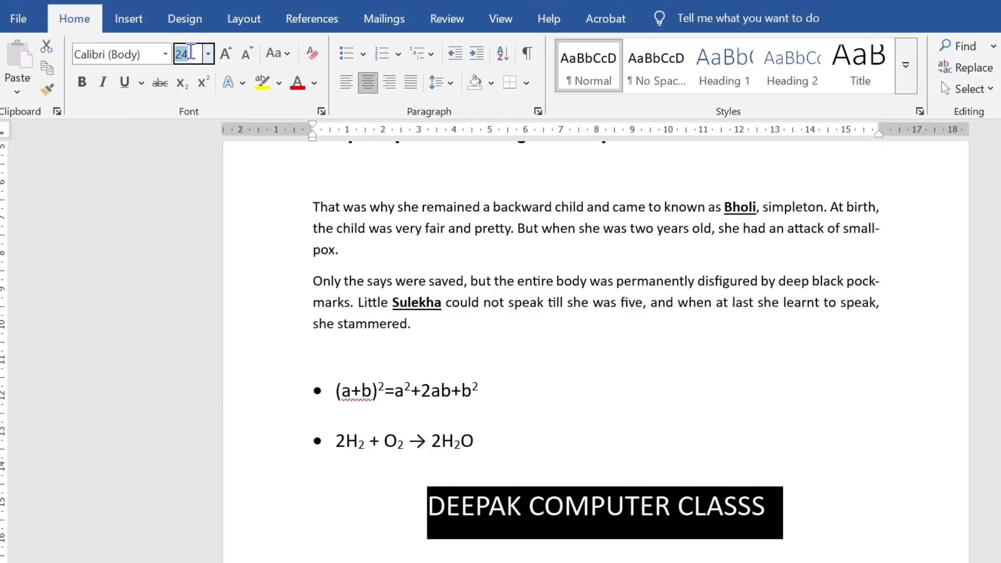
type("25")
key("Return")
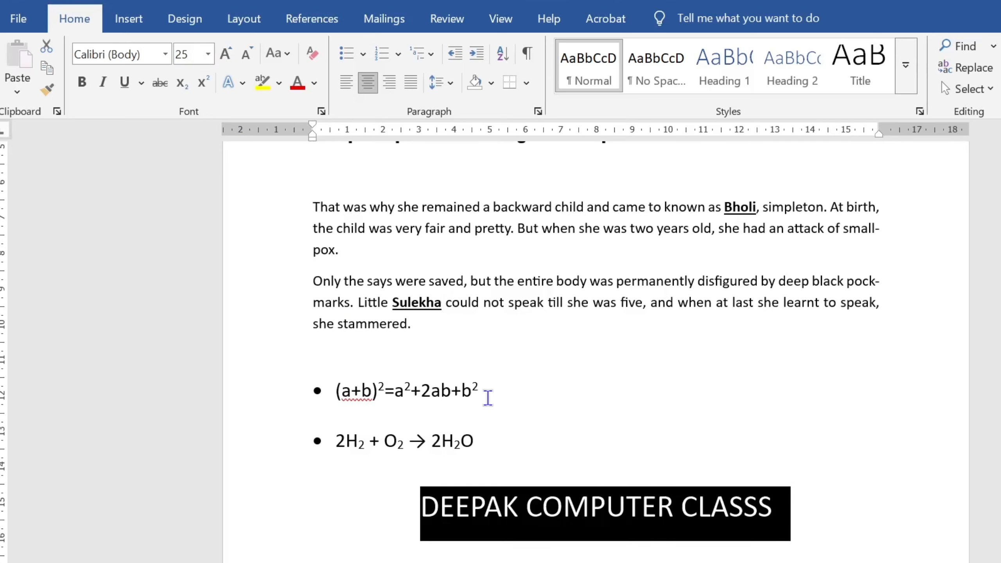
- Change the font of the line "DEEPAK COMPUTER CLASSS" to Lucida Handwriting
scroll(488, 398, "down", 5)
scroll(487, 398, "up", 2)
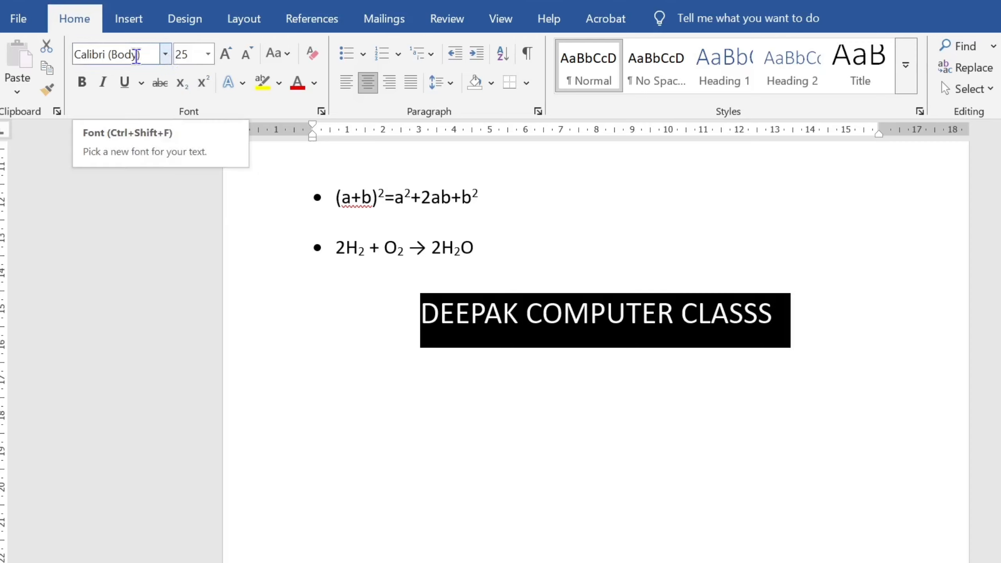
left_click(136, 55)
type("Lu")
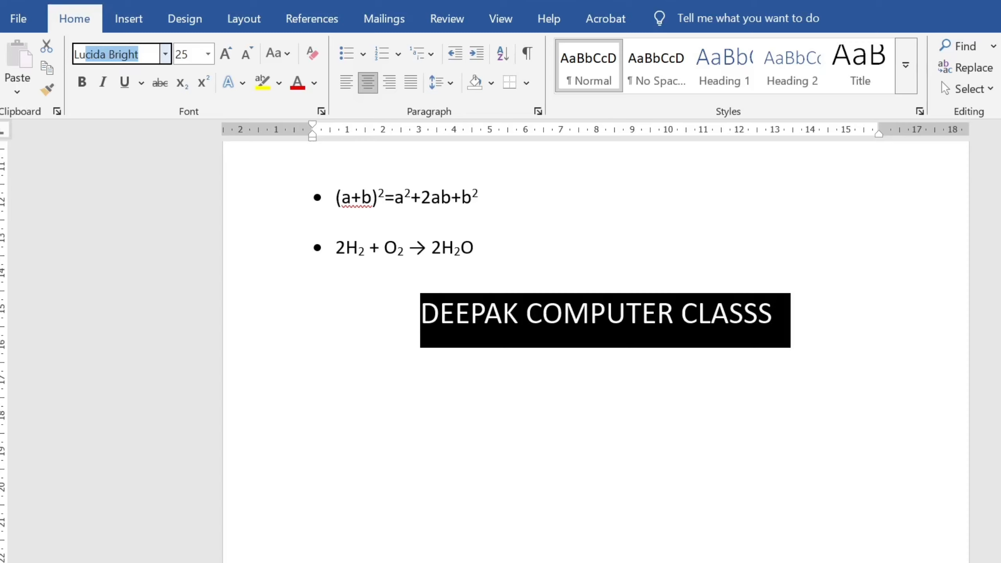
type("c")
key("Right")
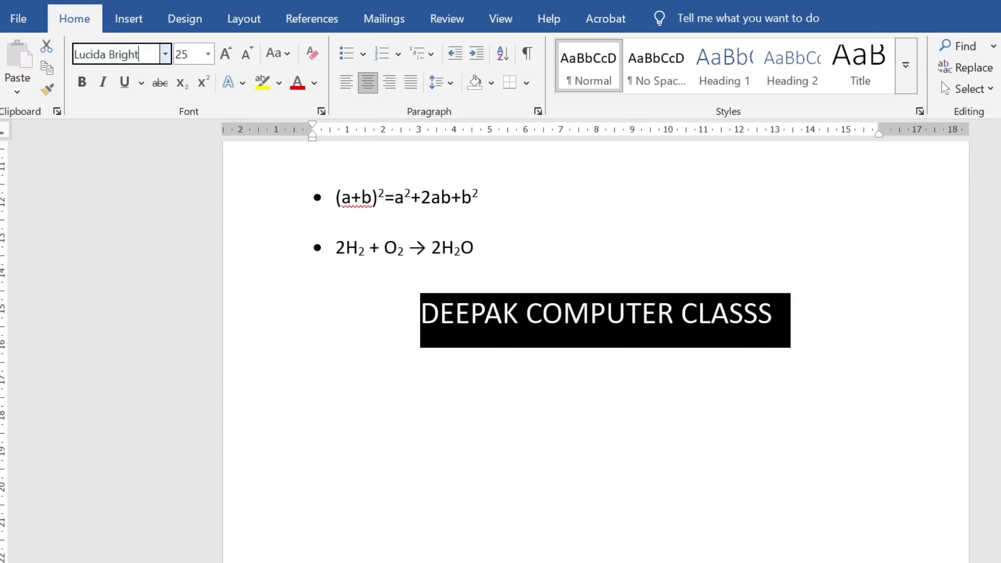
key("BackSpace")
key("BackSpace")
key("BackSpace")
key("BackSpace")
key("BackSpace")
type("Handw")
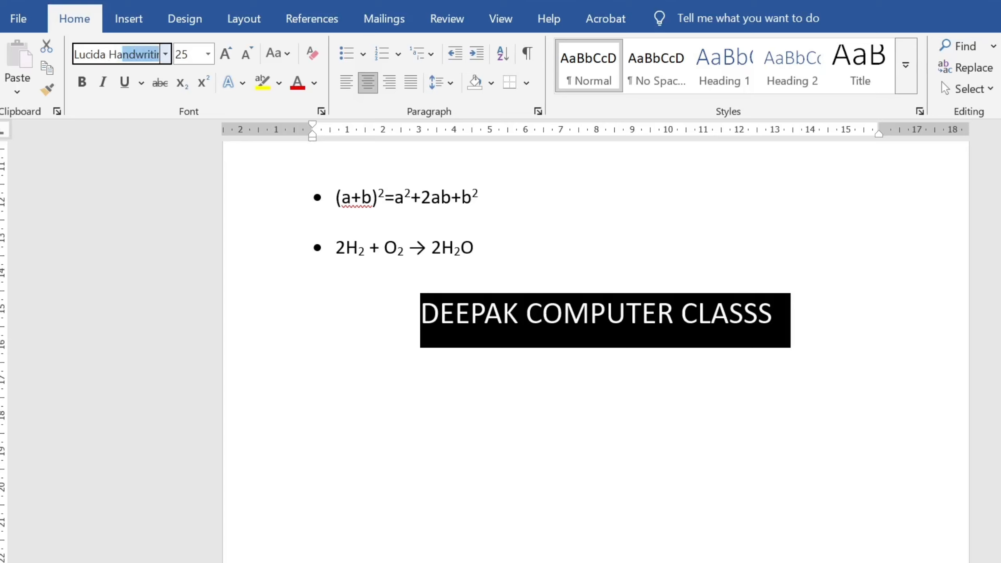
key("Return")
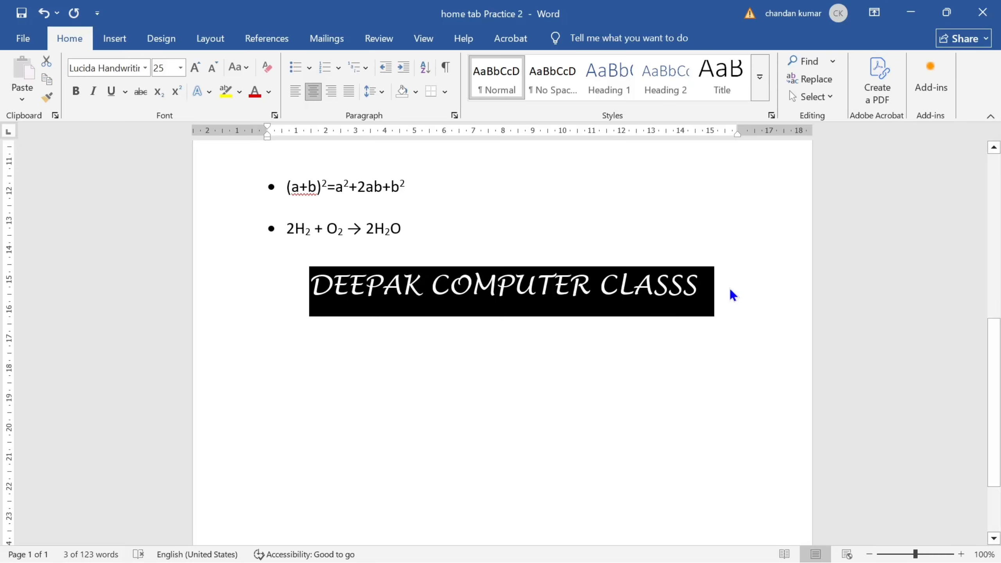
- Change the case of the paragraph beginning "Only the says were saved" to Capitalize Each Word
left_click(871, 321)
scroll(732, 292, "up", 10)
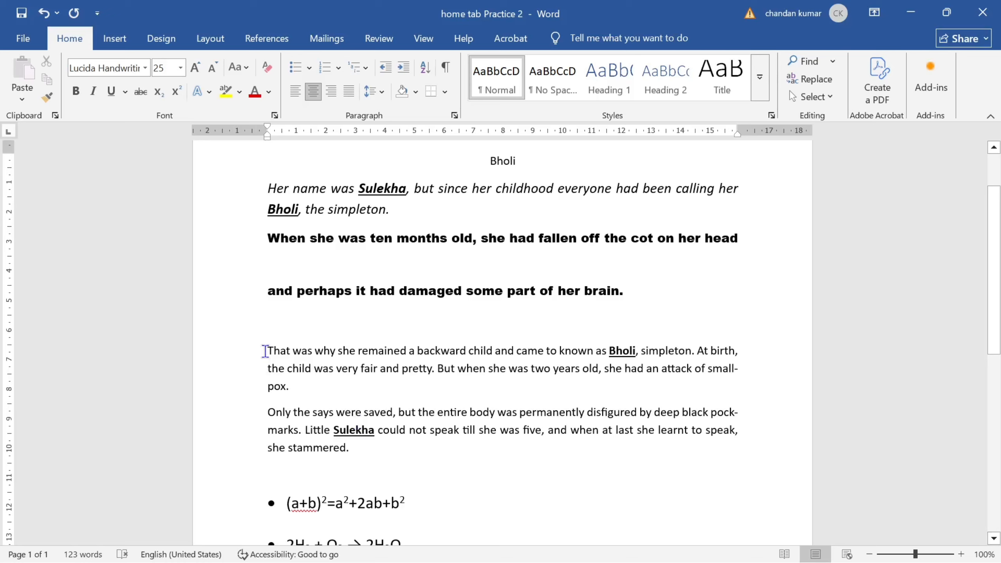
left_click(265, 351)
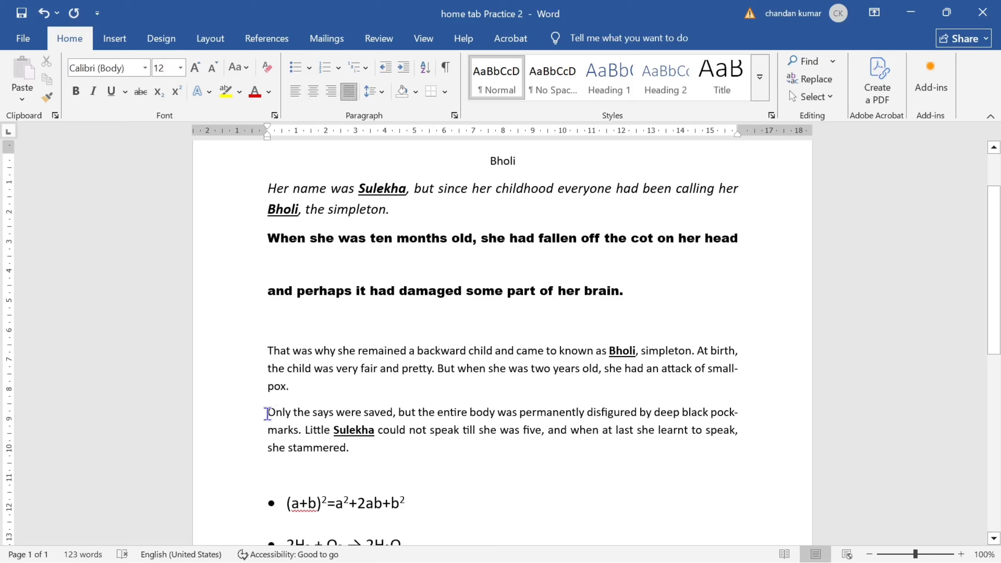
left_click_drag(268, 412, 360, 463)
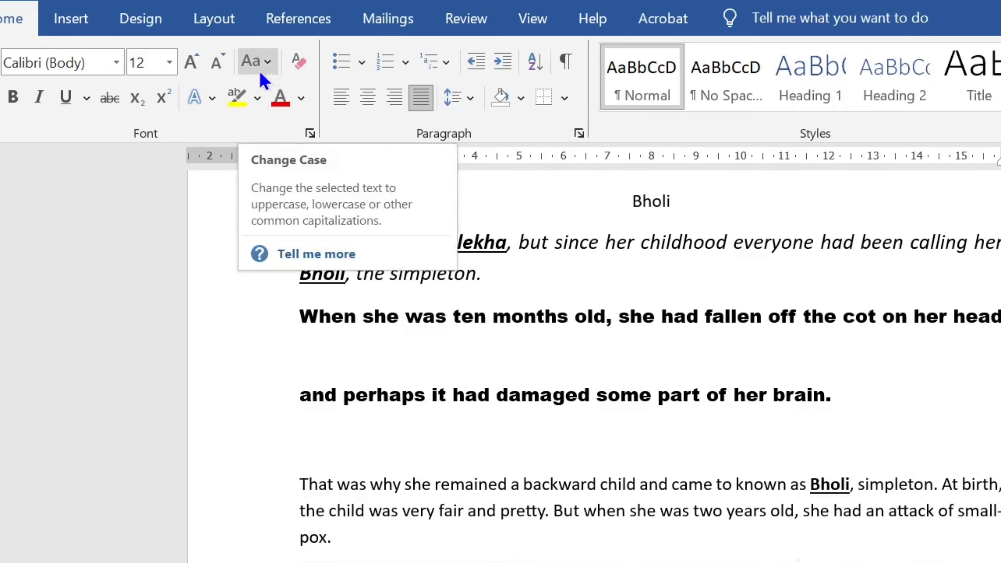
left_click(261, 71)
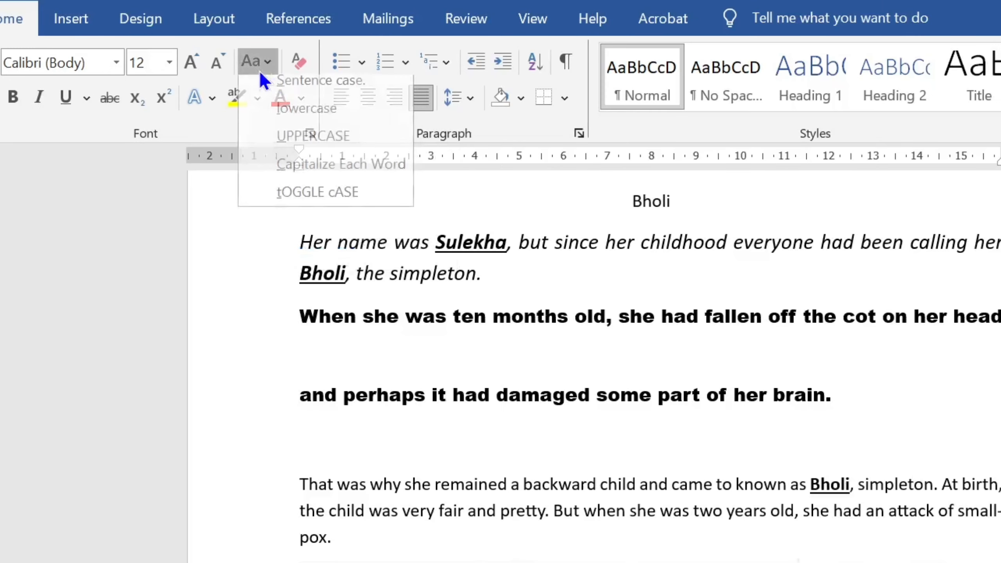
left_click(260, 100)
left_click(263, 60)
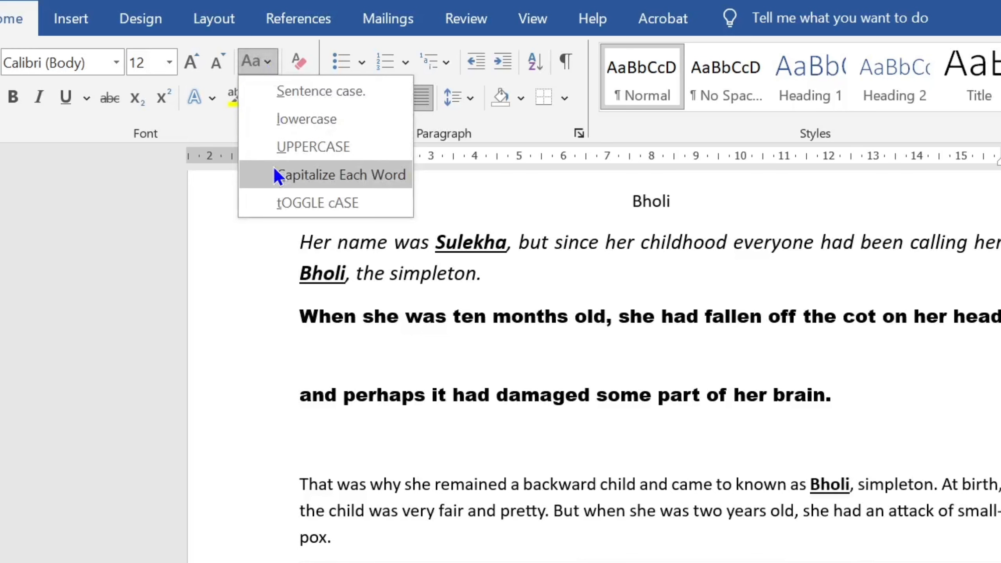
left_click(380, 184)
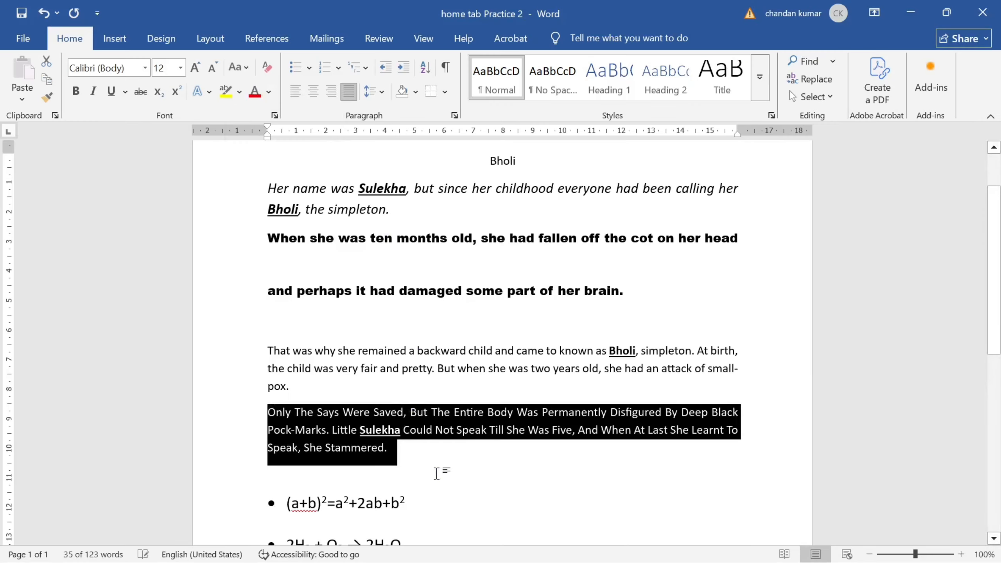
scroll(437, 473, "down", 5)
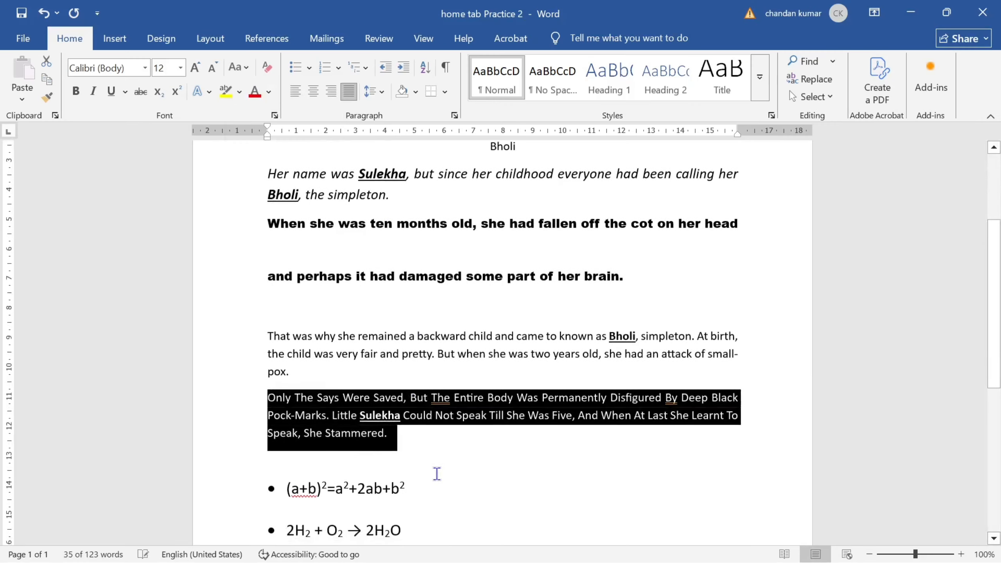
scroll(437, 474, "up", 1)
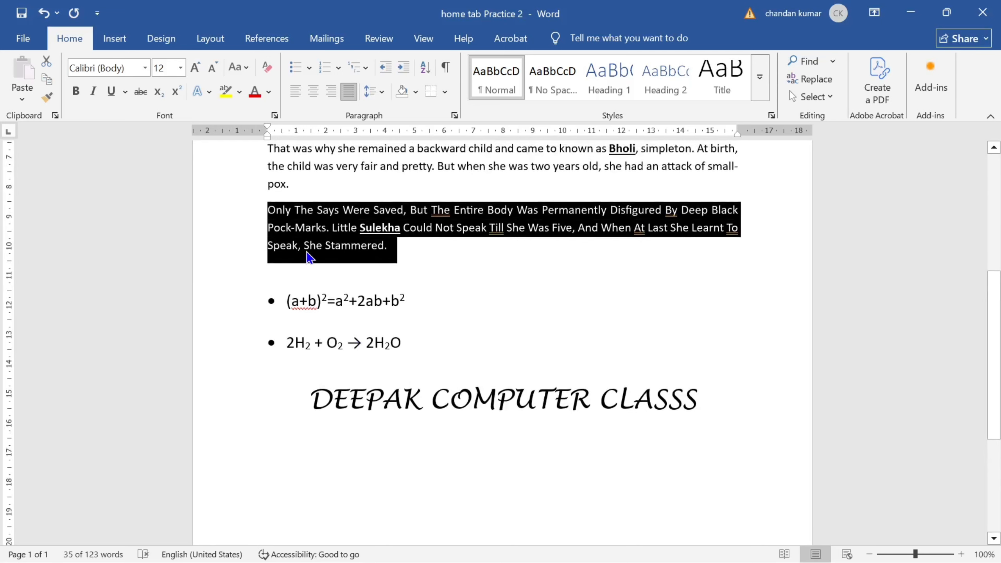
left_click(417, 268)
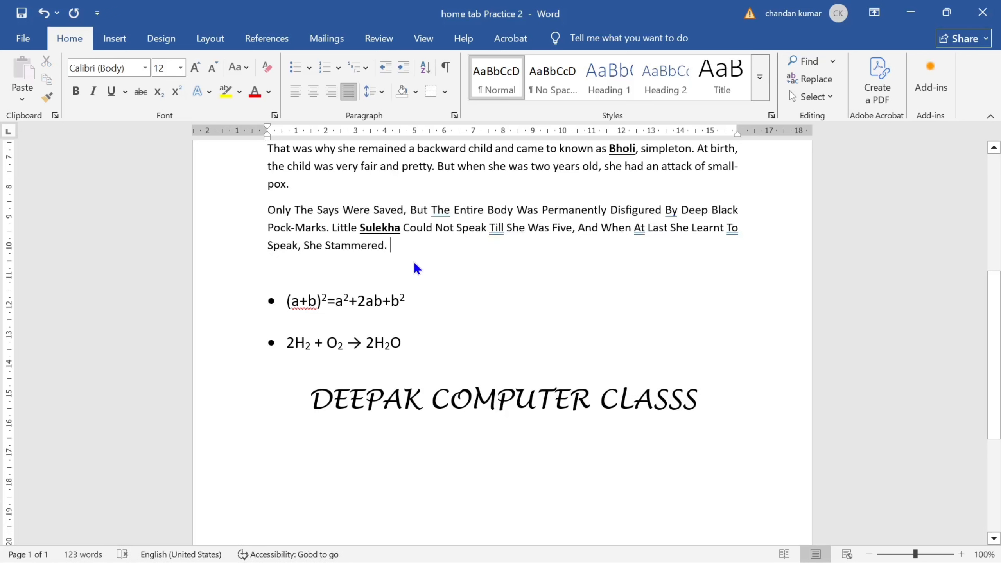
- Set the font color of the paragraph beginning "That was why she remained" to the standard dark blue
scroll(413, 254, "up", 3)
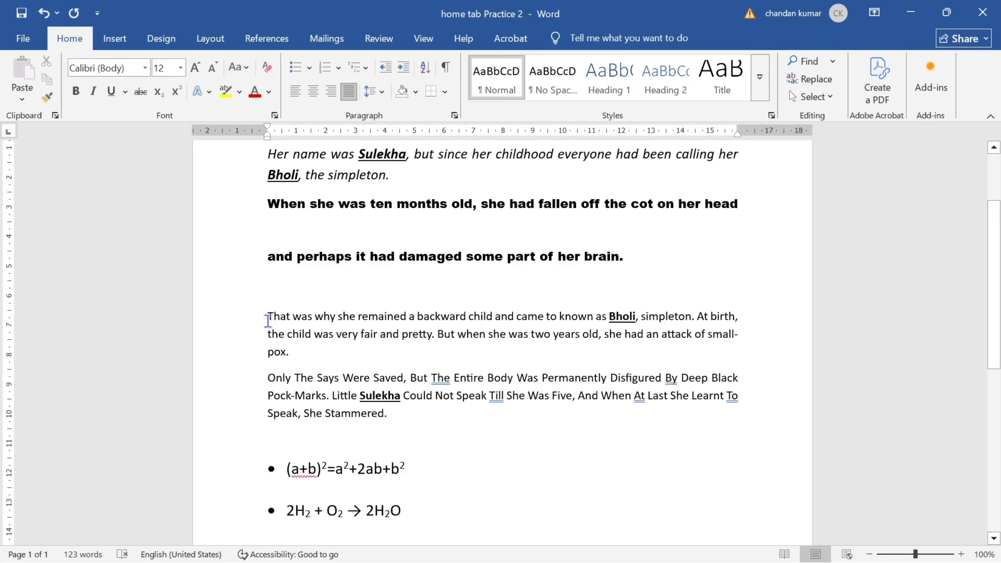
left_click_drag(268, 318, 314, 360)
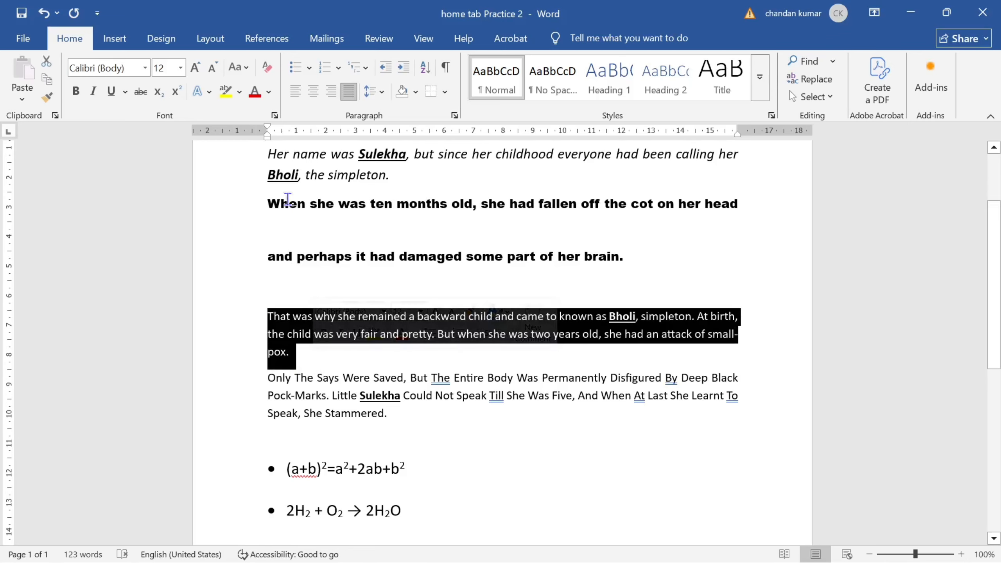
left_click(270, 93)
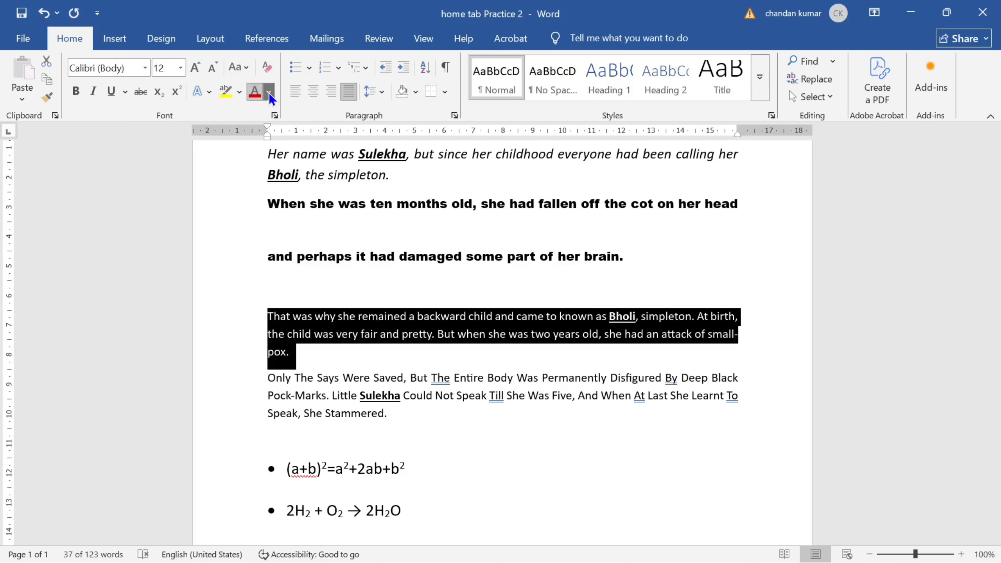
left_click(270, 92)
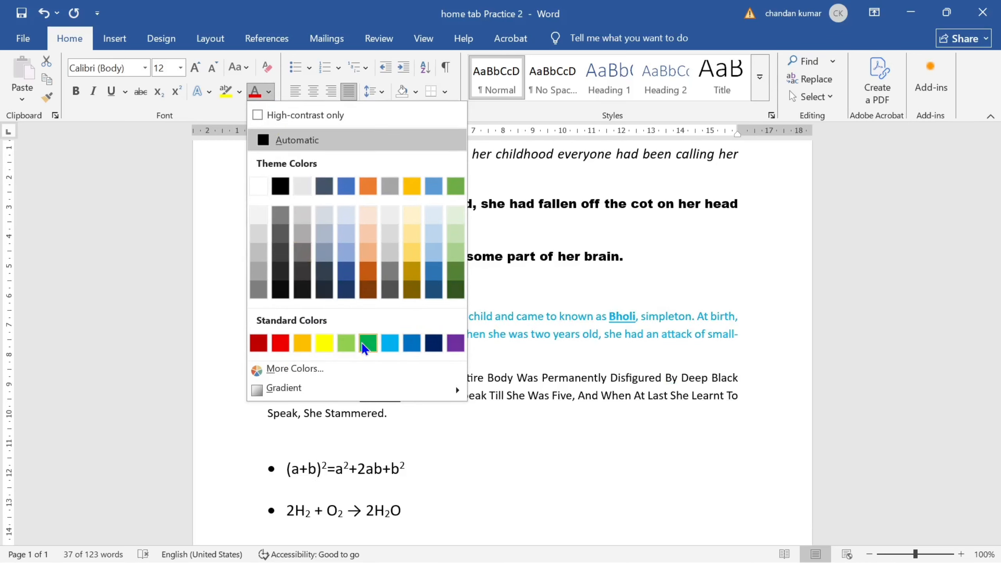
left_click(432, 346)
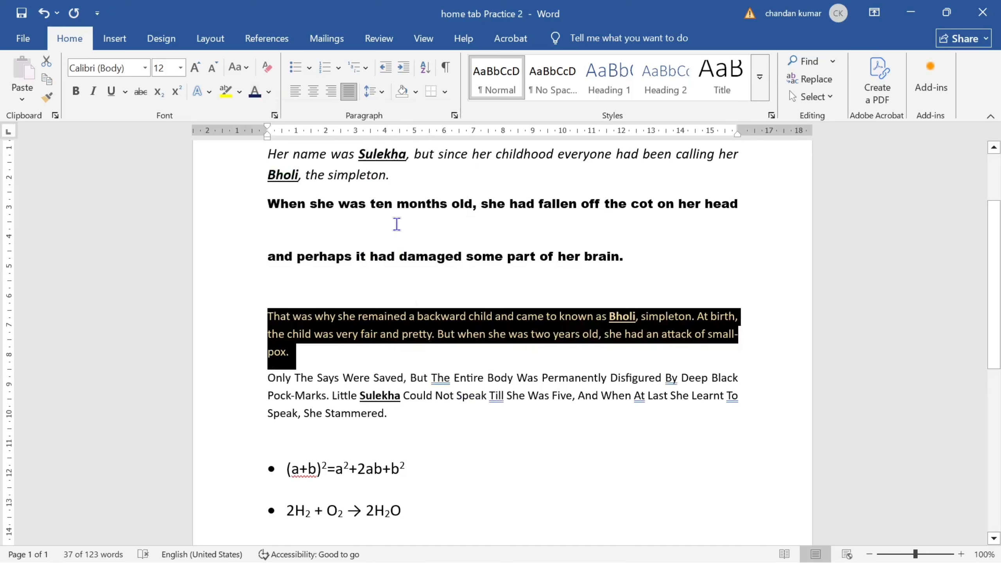
- Highlight the paragraph beginning "That was why she remained" in yellow
left_click(241, 92)
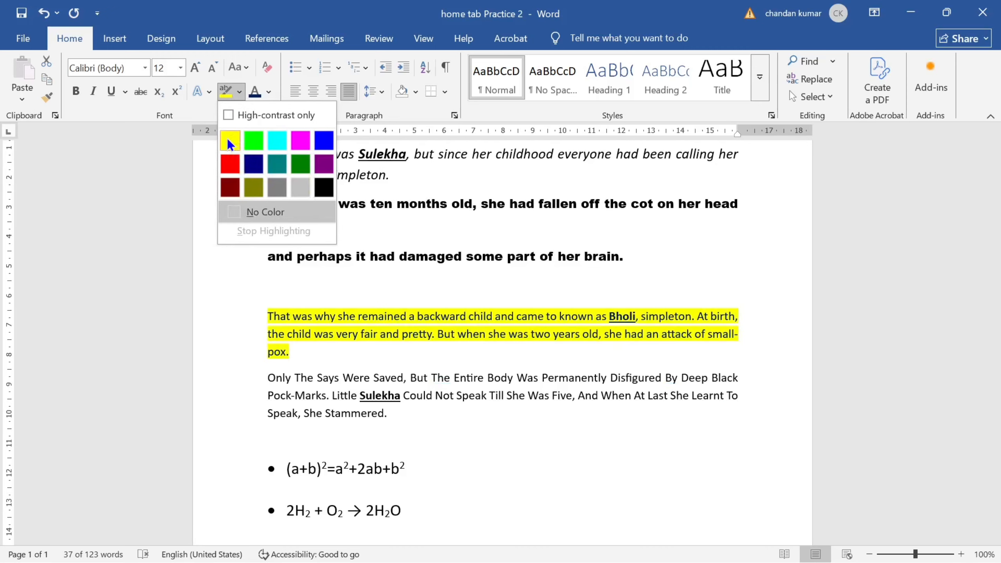
left_click(230, 141)
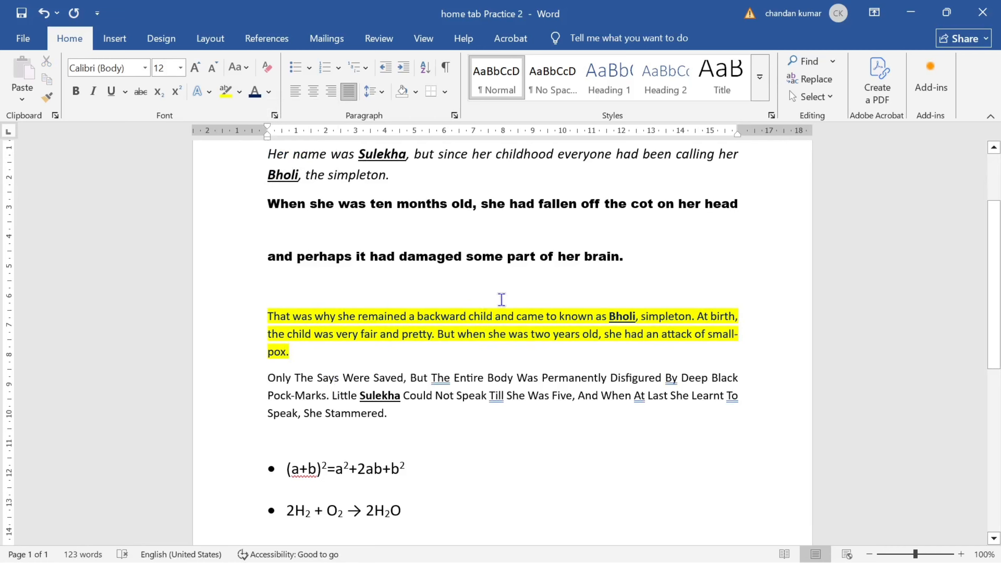
left_click(497, 429)
scroll(467, 422, "up", 3)
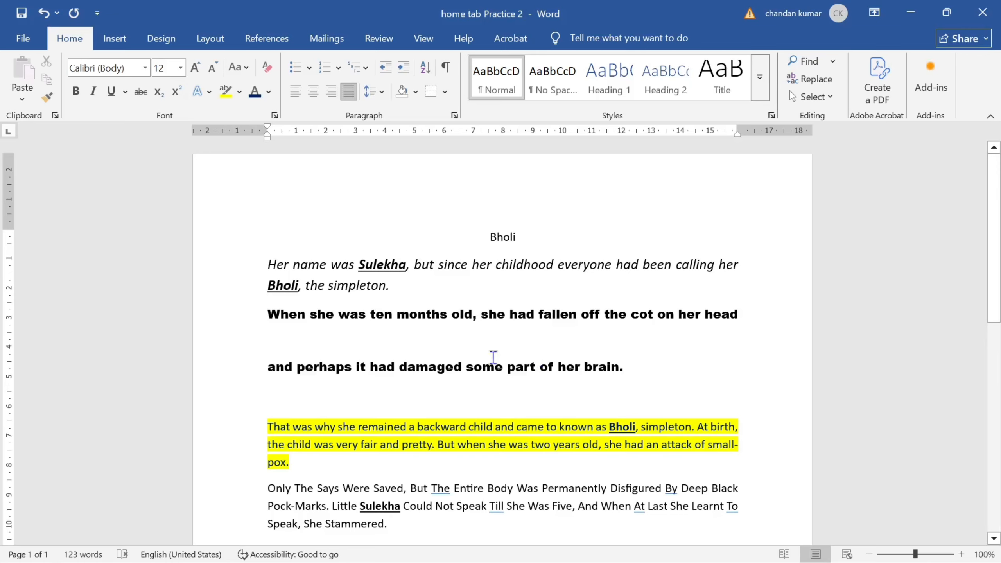
scroll(478, 365, "down", 10)
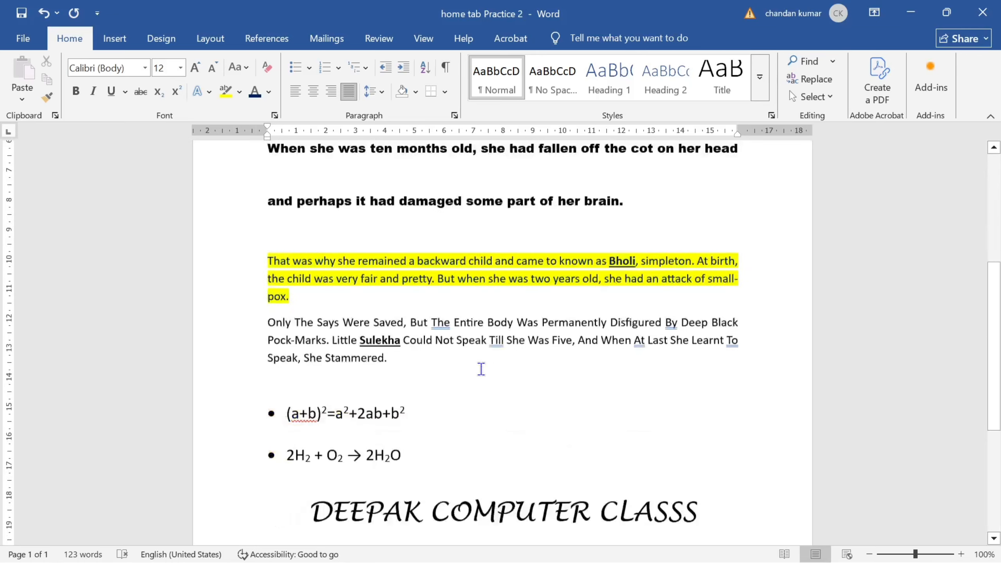
scroll(510, 309, "up", 10)
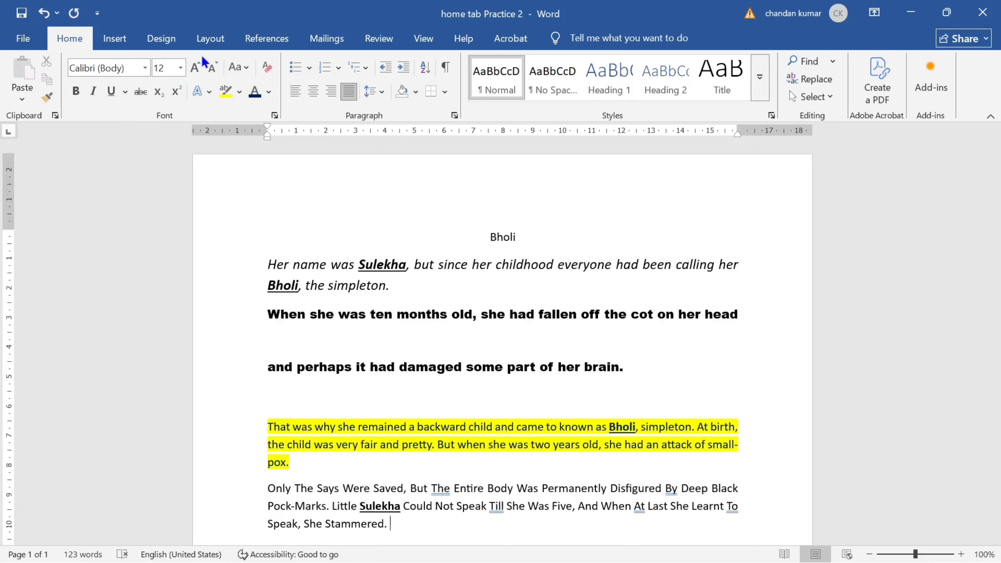
left_click(115, 38)
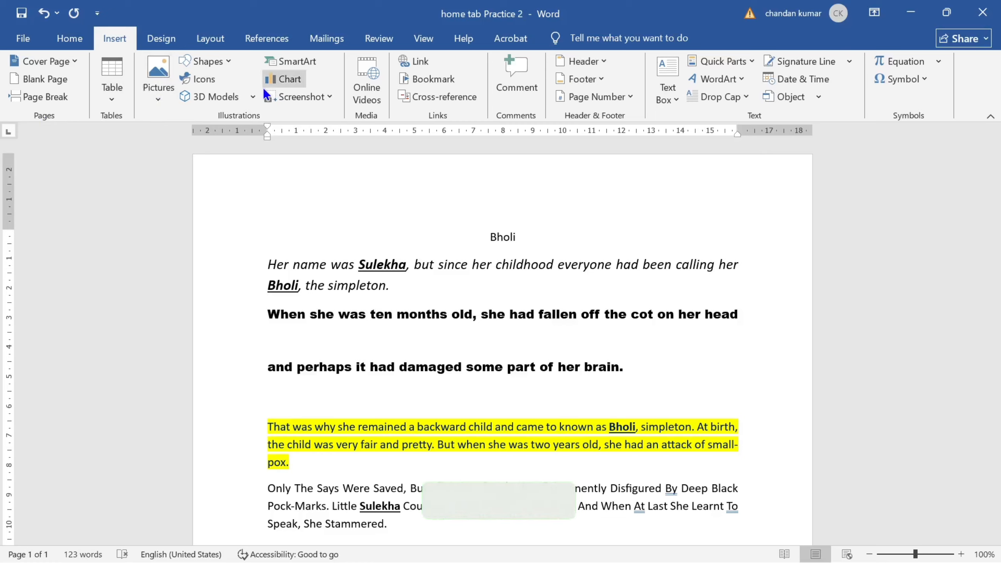
left_click(73, 39)
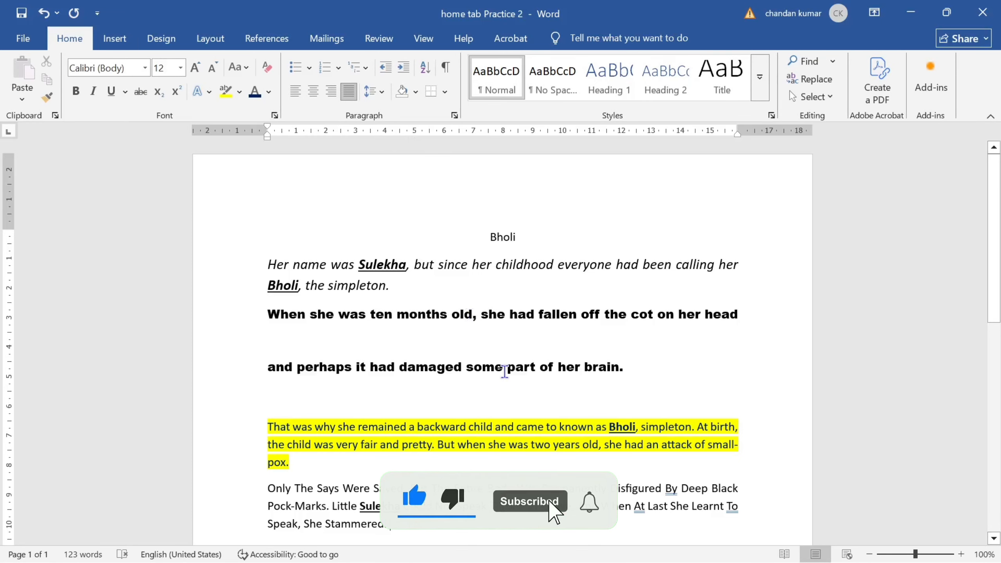
scroll(504, 367, "down", 5)
scroll(505, 370, "up", 4)
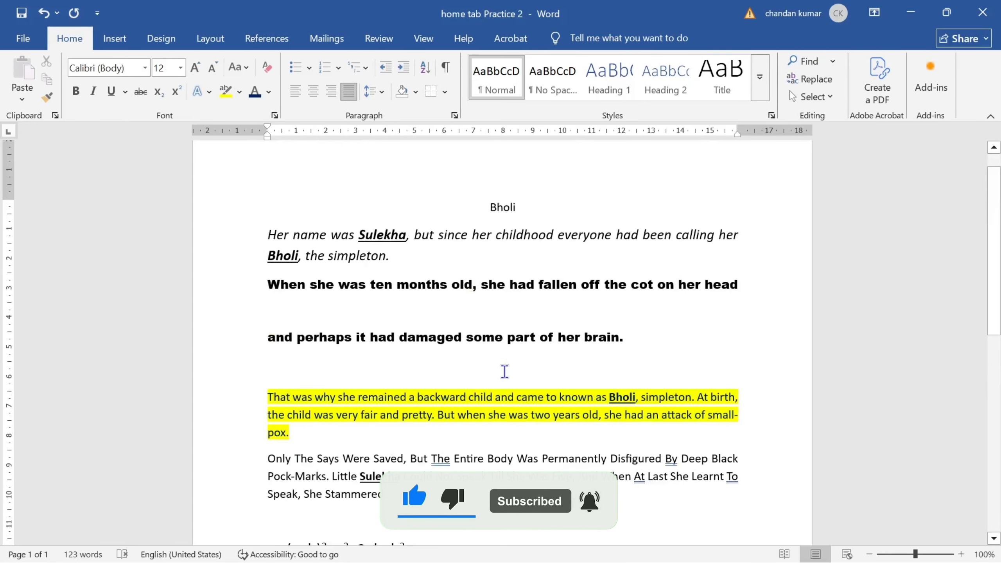